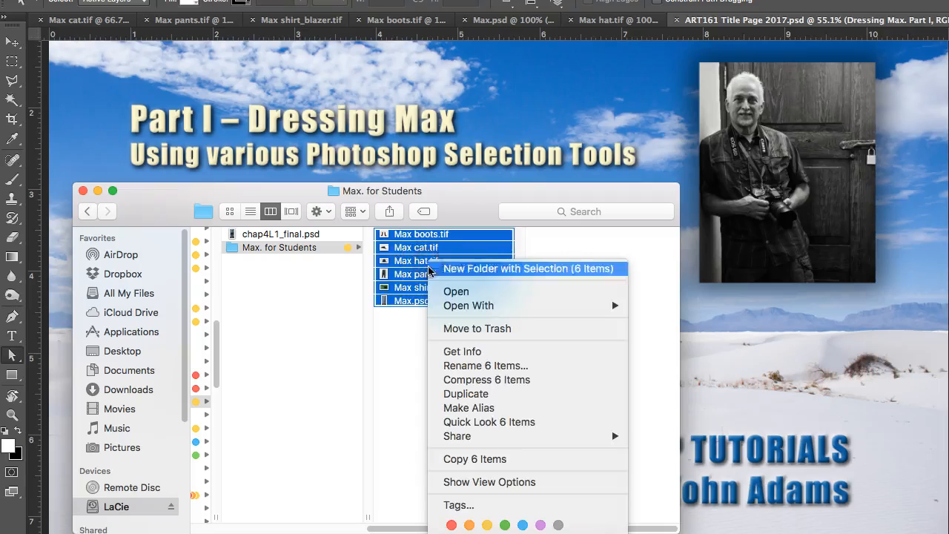
Step: Open the six selected Max image files in Adobe Photoshop CC 2015
{"action": "mouse_move", "coordinate": [449, 304]}
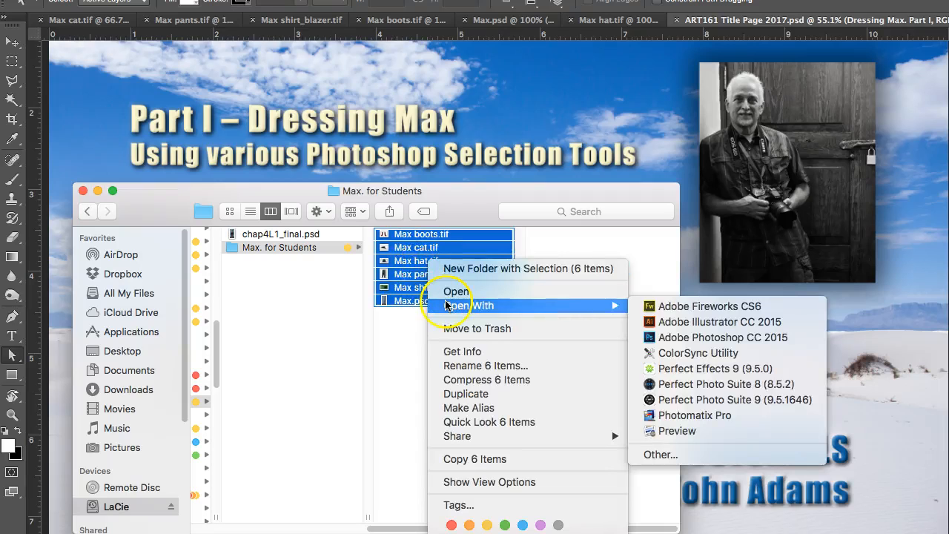
{"action": "left_click", "coordinate": [671, 337]}
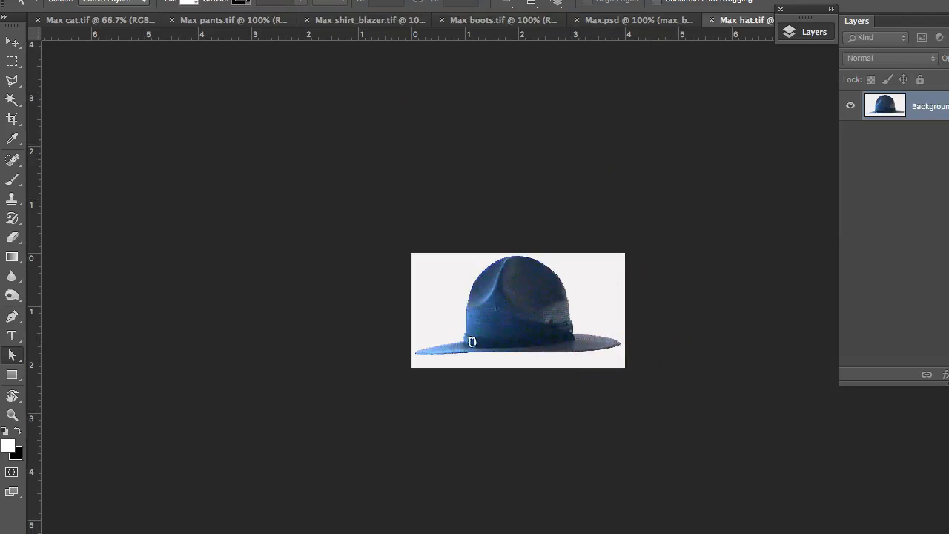
Step: Clear the floating Layers panel away from the document tabs and close the ART161 Title Page 2017.psd document
{"action": "left_click", "coordinate": [821, 18]}
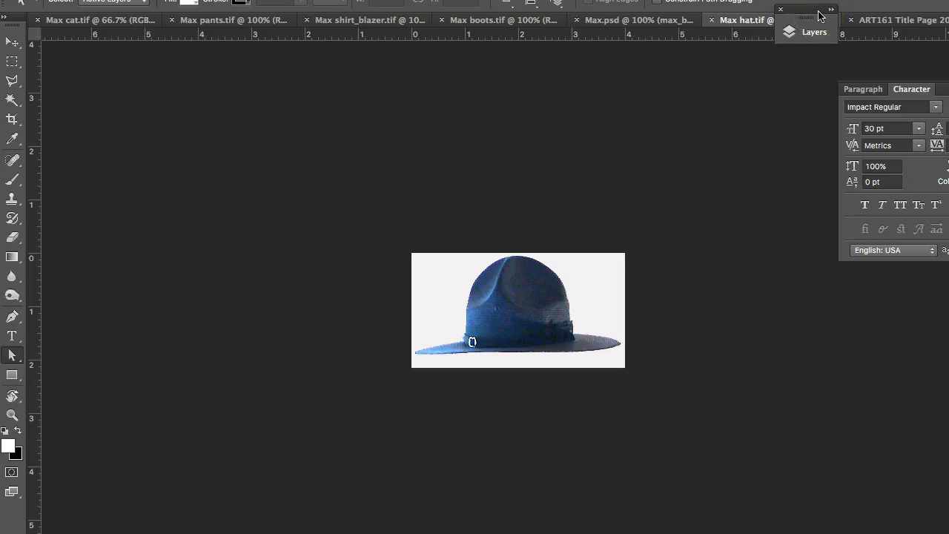
{"action": "left_click_drag", "start_coordinate": [816, 13], "coordinate": [815, 0]}
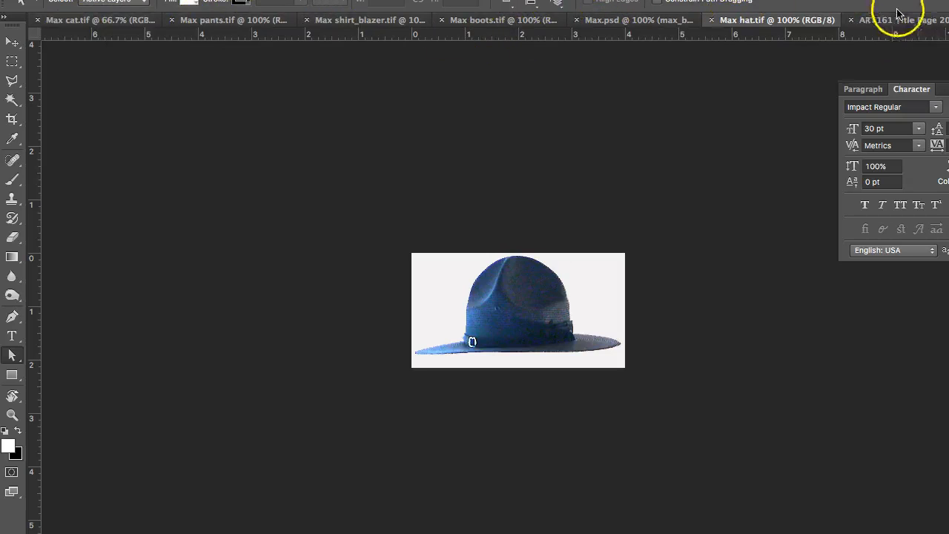
{"action": "left_click", "coordinate": [852, 20]}
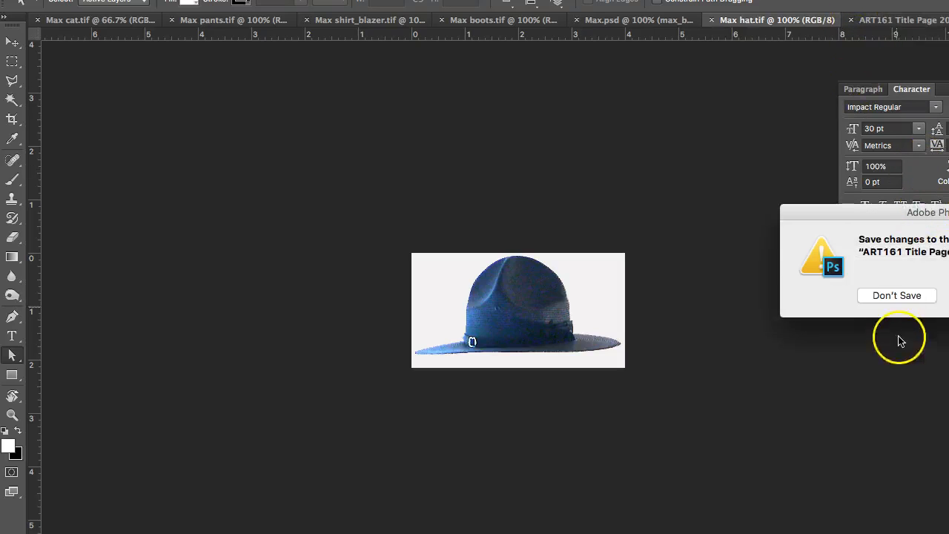
{"action": "key", "text": "Return"}
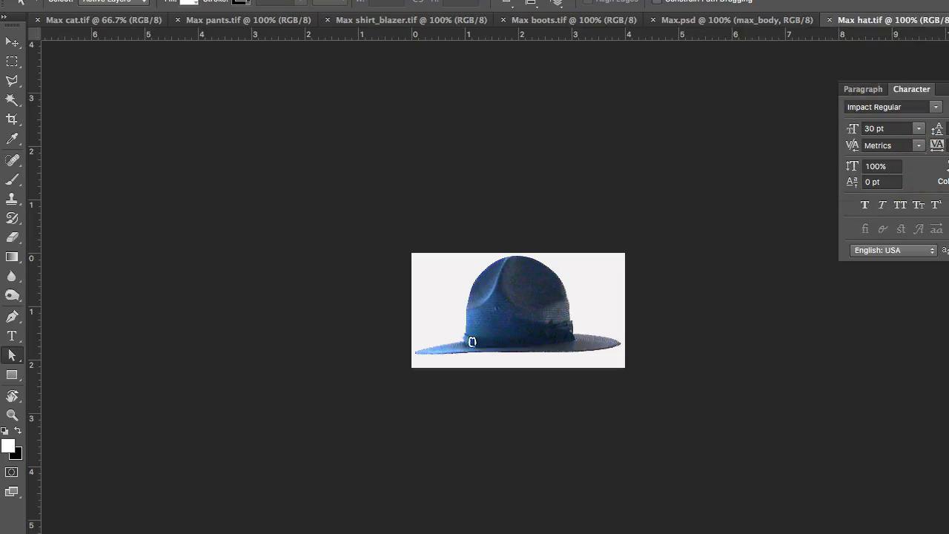
Step: Bring up Max.psd and examine the boy's full figure at a larger magnification
{"action": "left_click", "coordinate": [723, 22]}
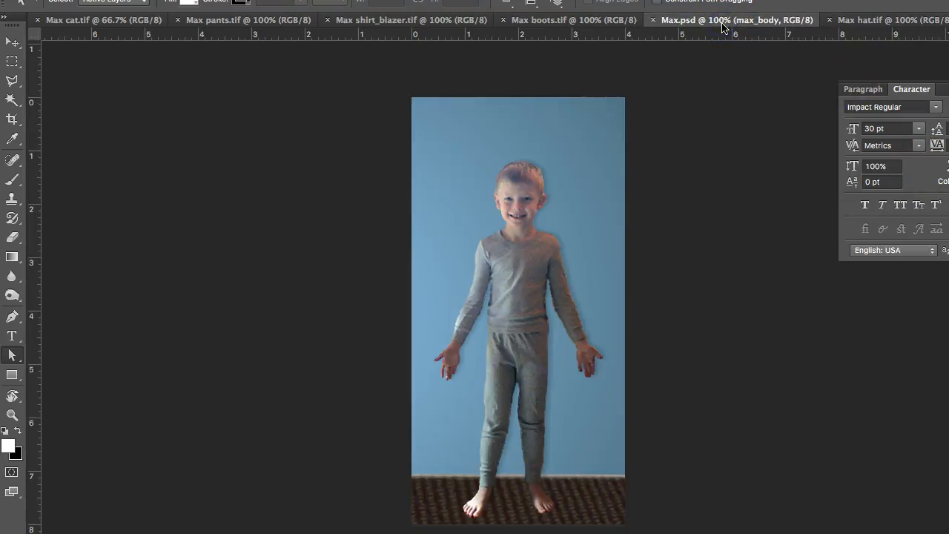
{"action": "scroll", "coordinate": [546, 300], "scroll_direction": "up", "scroll_amount": 1}
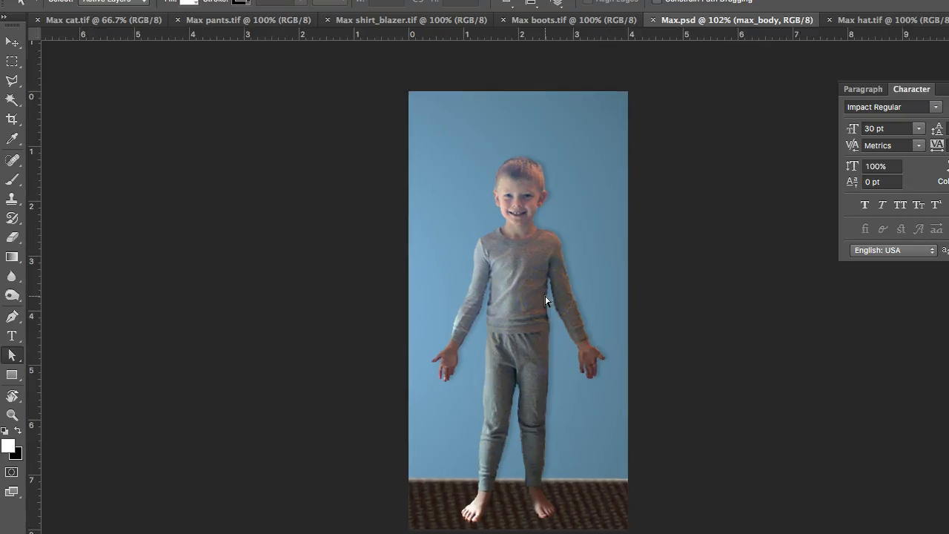
{"action": "scroll", "coordinate": [546, 300], "scroll_direction": "up", "scroll_amount": 2}
{"action": "scroll", "coordinate": [546, 296], "scroll_direction": "up", "scroll_amount": 3}
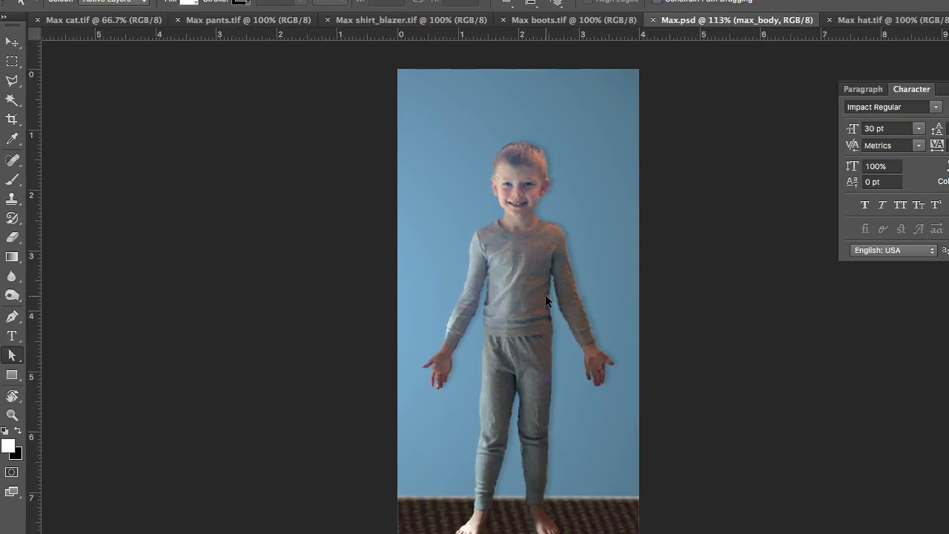
{"action": "left_click", "coordinate": [537, 315]}
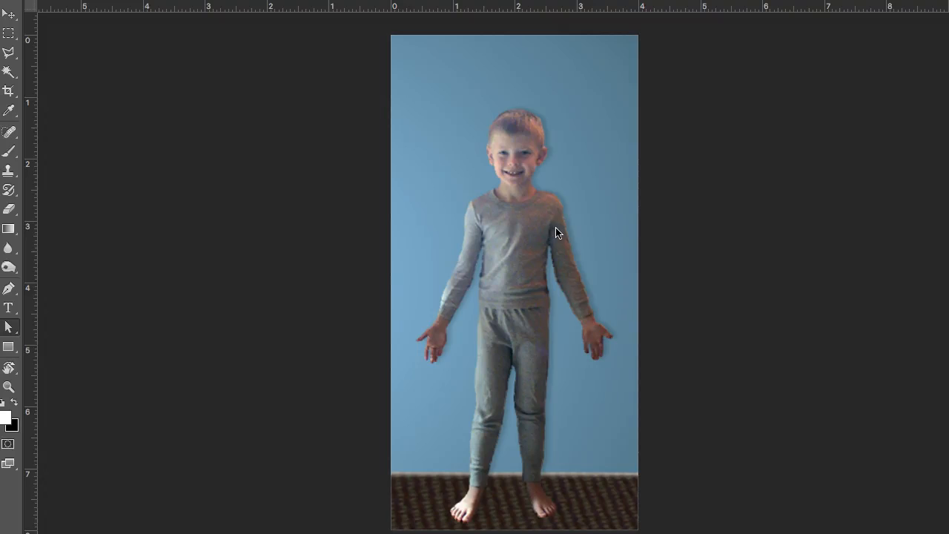
{"action": "left_click", "coordinate": [331, 122]}
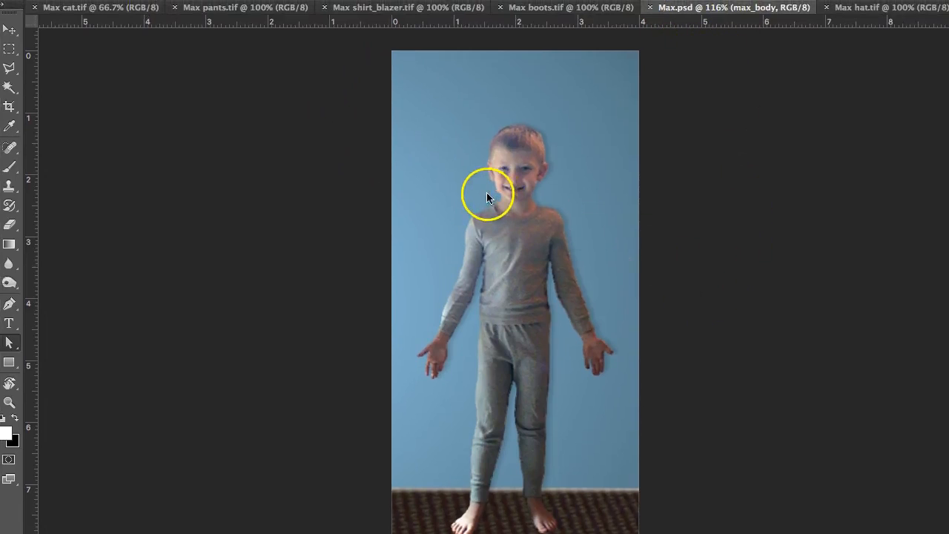
Step: In Max hat.tif, select the white background with the Magic Wand and invert the selection to isolate the hat
{"action": "left_click", "coordinate": [865, 9]}
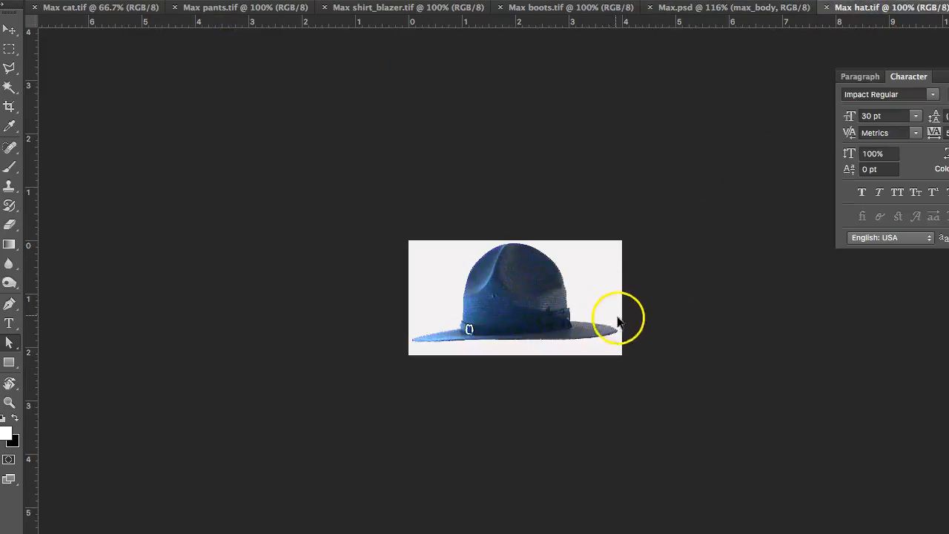
{"action": "scroll", "coordinate": [618, 316], "scroll_direction": "up", "scroll_amount": 3}
{"action": "scroll", "coordinate": [619, 323], "scroll_direction": "up", "scroll_amount": 2}
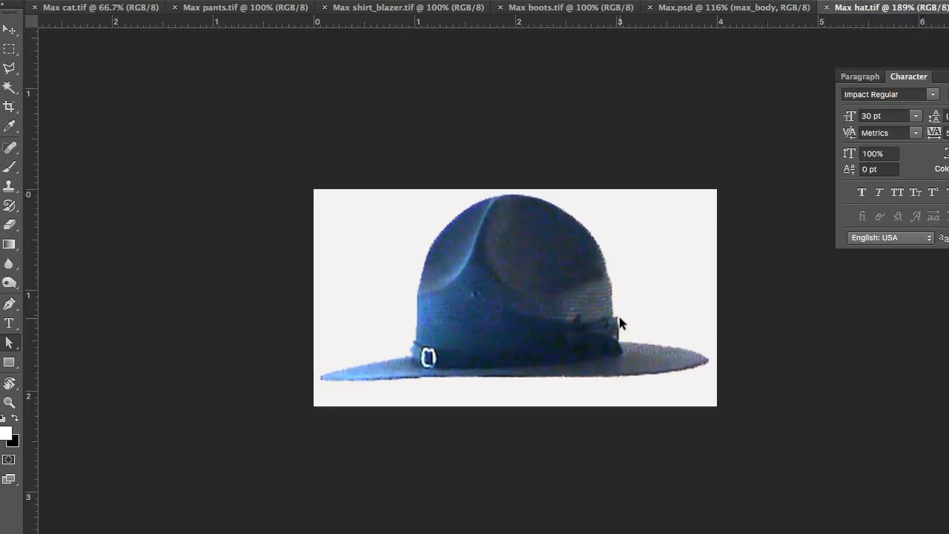
{"action": "scroll", "coordinate": [619, 319], "scroll_direction": "up", "scroll_amount": 2}
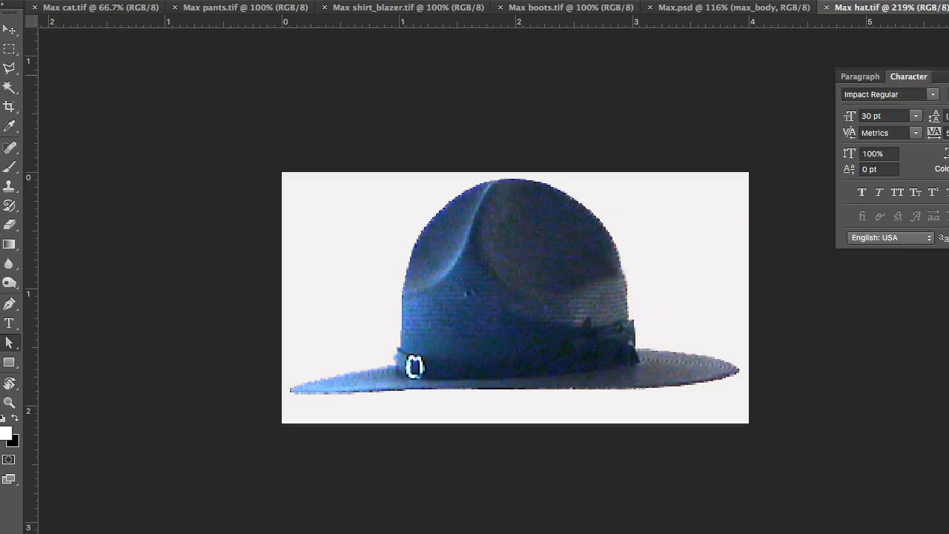
{"action": "key", "text": "shift+Tab"}
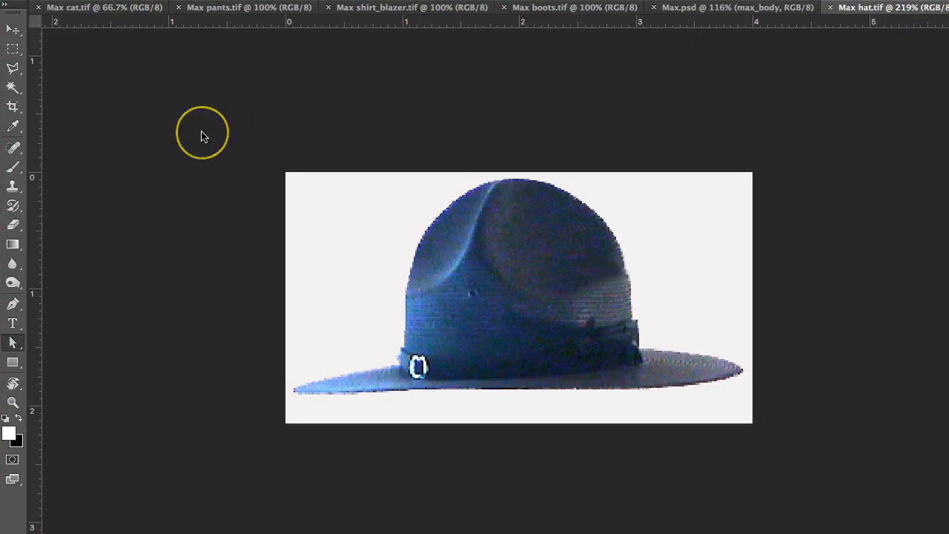
{"action": "left_click", "coordinate": [14, 89]}
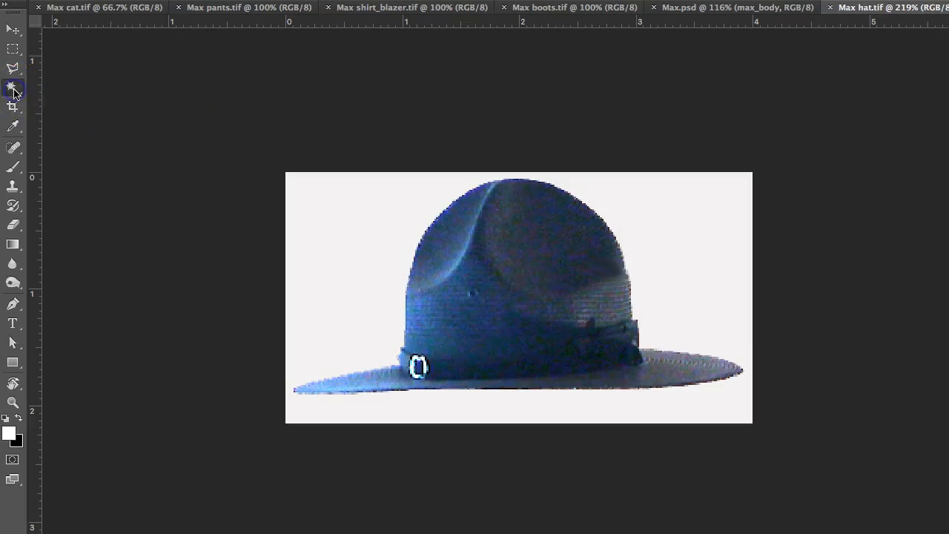
{"action": "left_click", "coordinate": [377, 221]}
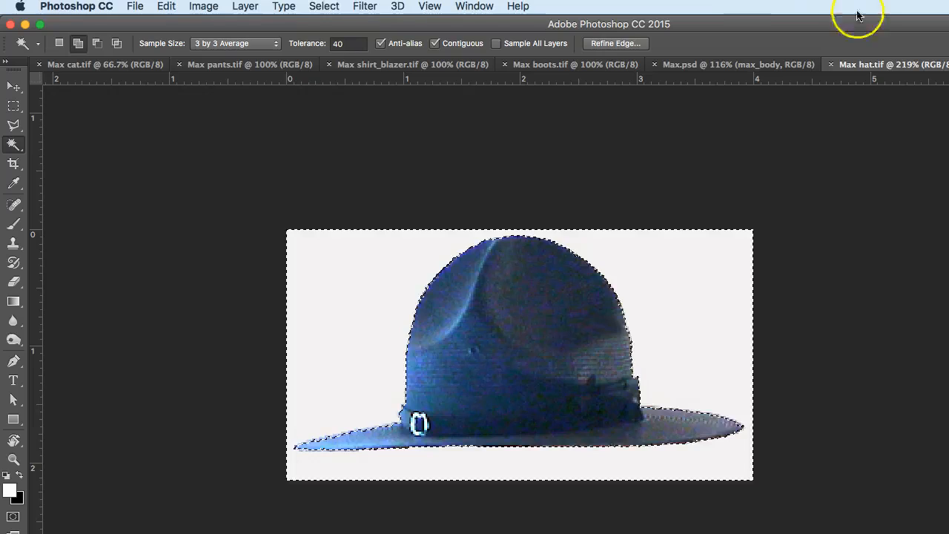
{"action": "left_click", "coordinate": [325, 7]}
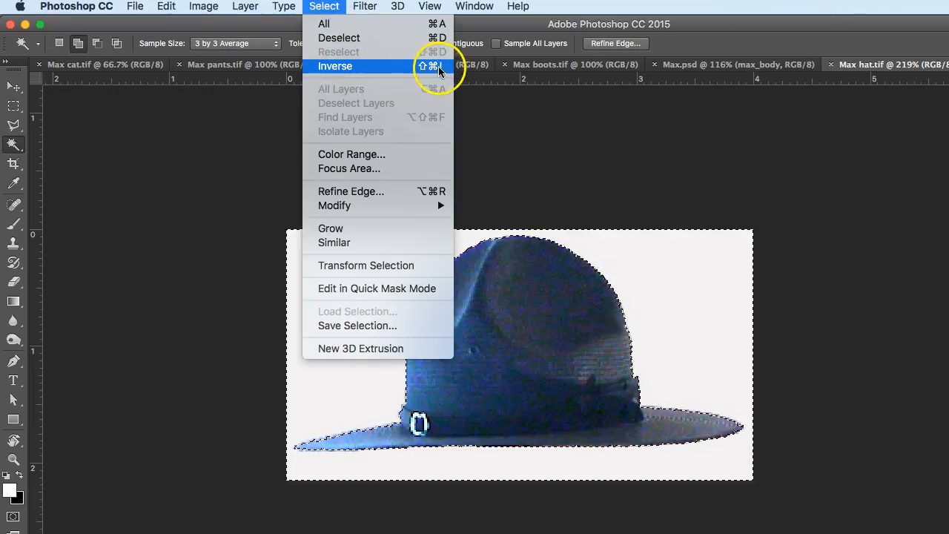
{"action": "left_click", "coordinate": [356, 66]}
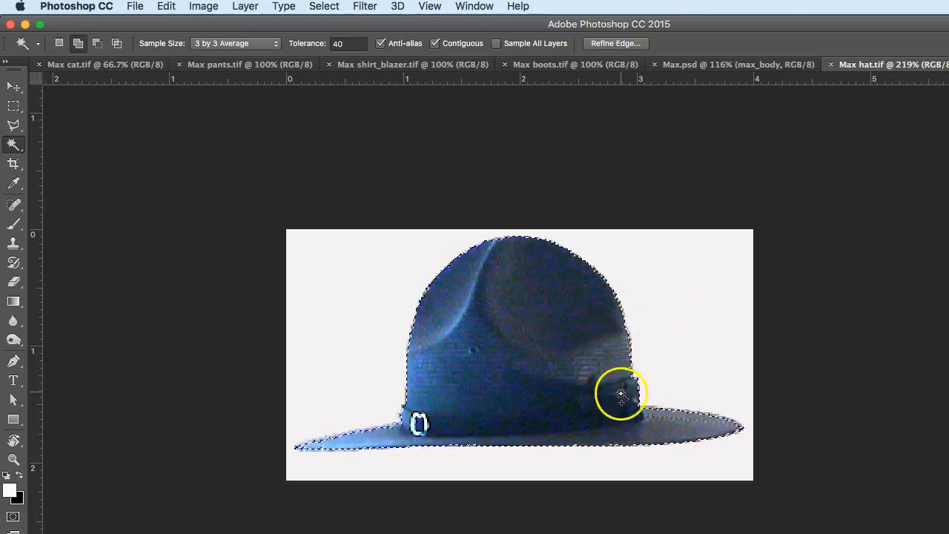
{"action": "left_click", "coordinate": [591, 347]}
Step: Copy the selected hat and paste it into Max.psd
{"action": "left_click", "coordinate": [167, 7]}
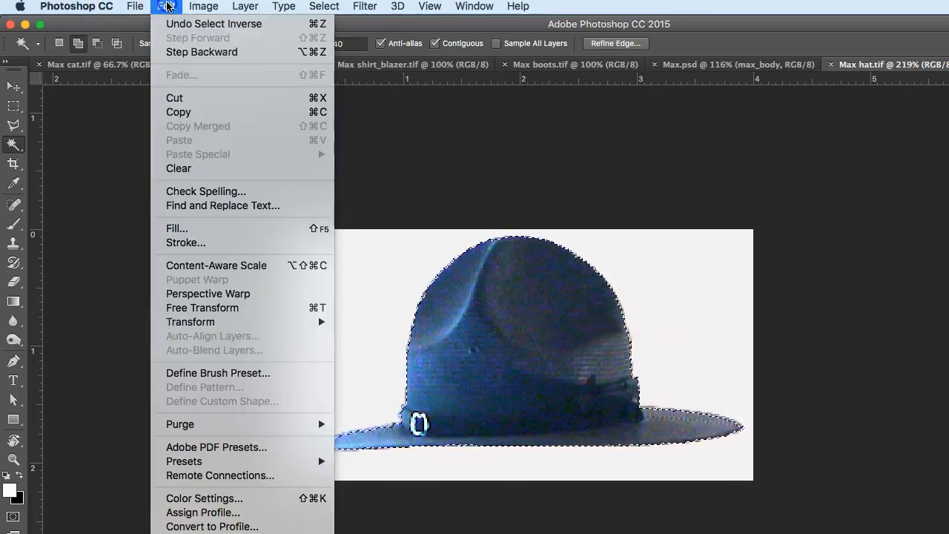
{"action": "left_click", "coordinate": [215, 112]}
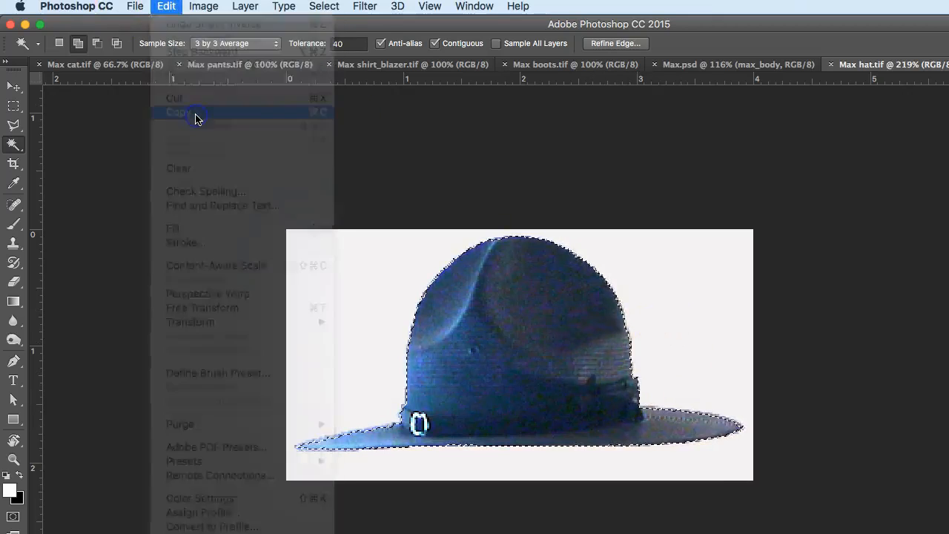
{"action": "left_click", "coordinate": [690, 67]}
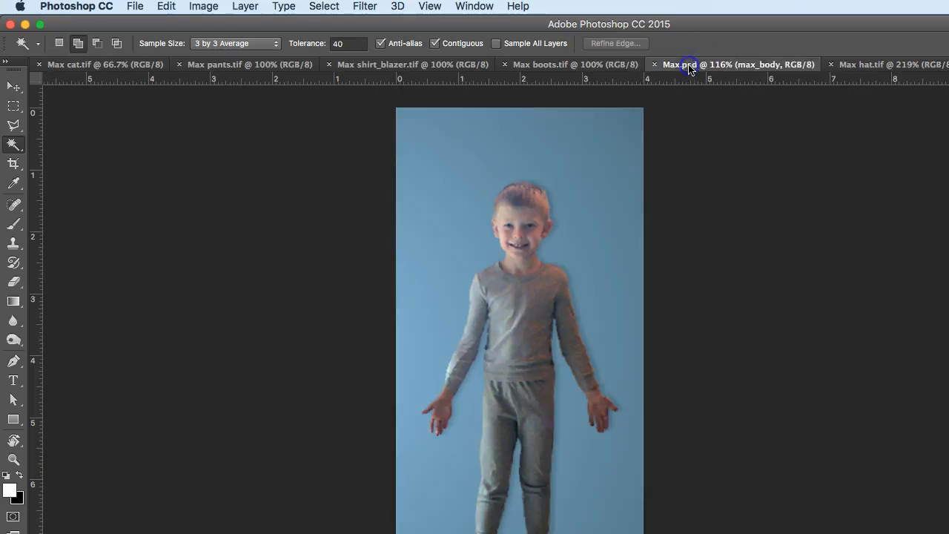
{"action": "left_click", "coordinate": [166, 6]}
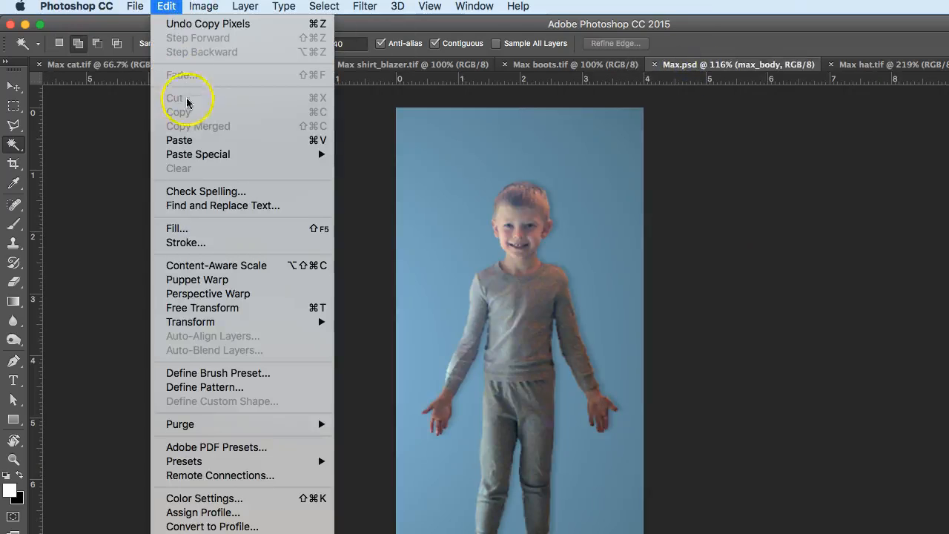
{"action": "left_click", "coordinate": [179, 141]}
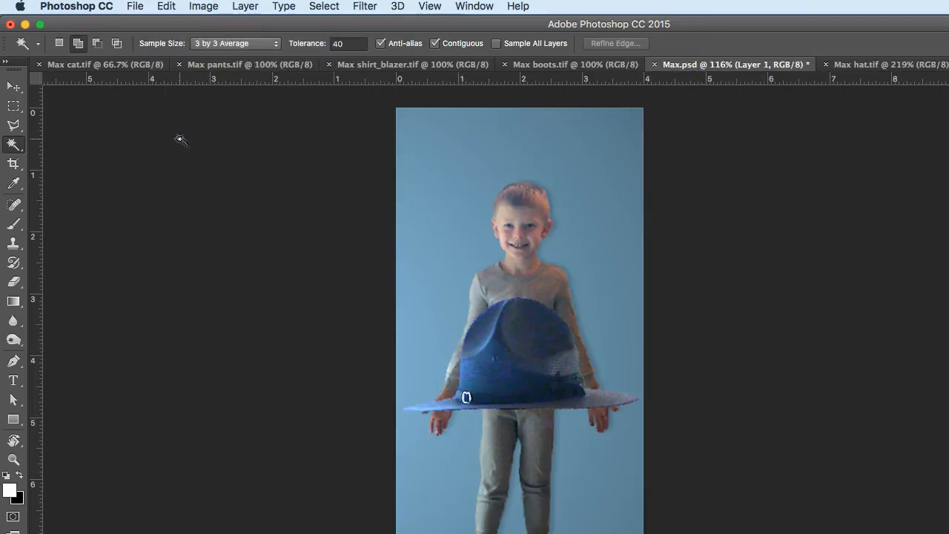
Step: Scale the pasted hat down to about 59% and move it onto the boy's head
{"action": "left_click", "coordinate": [12, 87]}
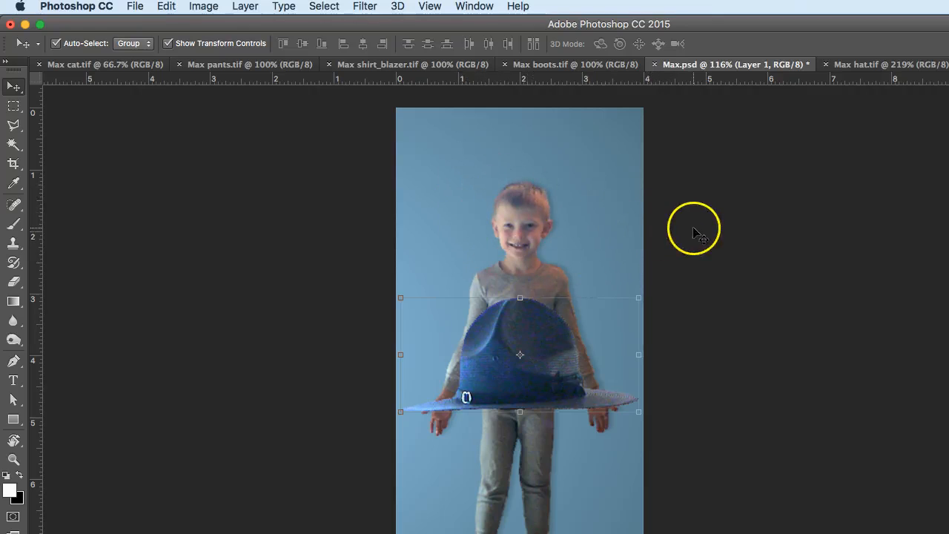
{"action": "mouse_move", "coordinate": [537, 347]}
{"action": "left_mouse_down"}
{"action": "mouse_move", "coordinate": [547, 280]}
{"action": "mouse_move", "coordinate": [526, 292]}
{"action": "mouse_move", "coordinate": [541, 336]}
{"action": "left_mouse_up"}
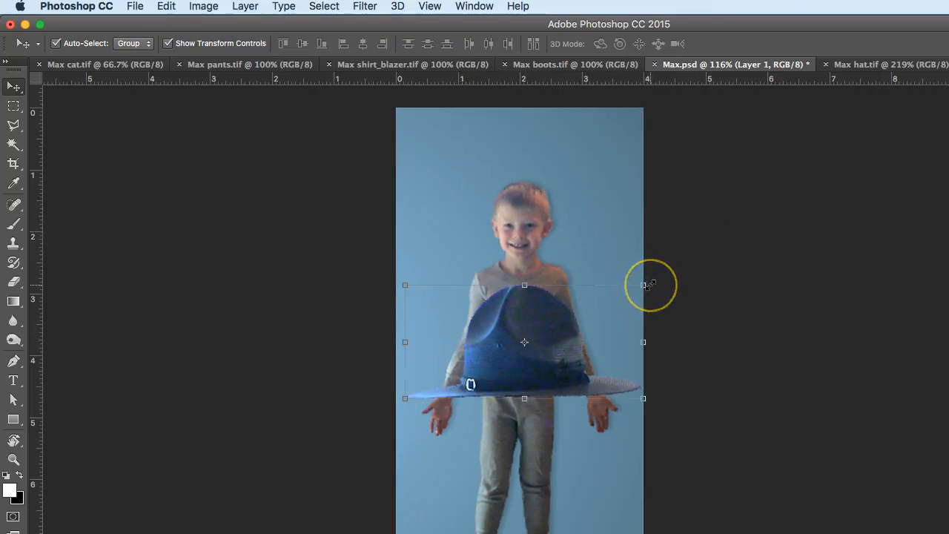
{"action": "left_click", "coordinate": [643, 286]}
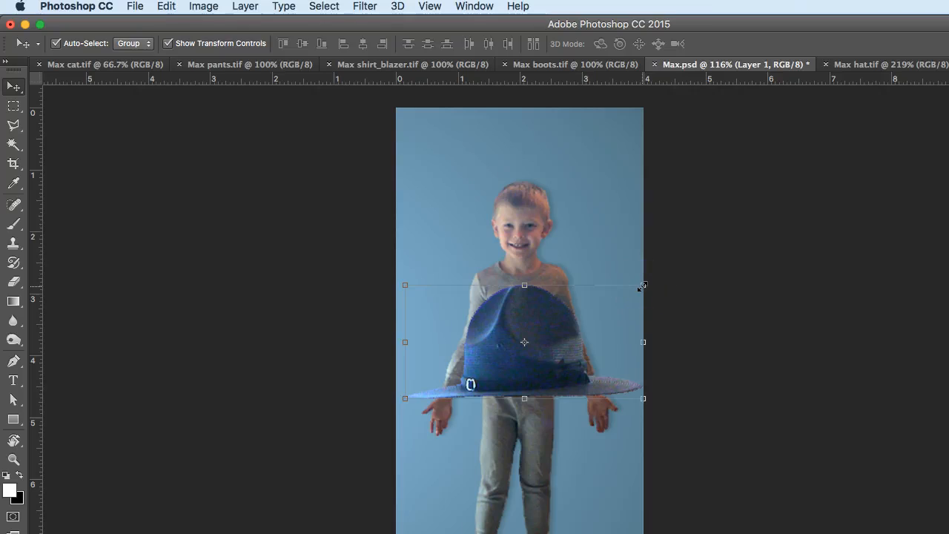
{"action": "left_click_drag", "start_coordinate": [642, 285], "coordinate": [542, 326]}
{"action": "left_click_drag", "start_coordinate": [486, 367], "coordinate": [531, 175]}
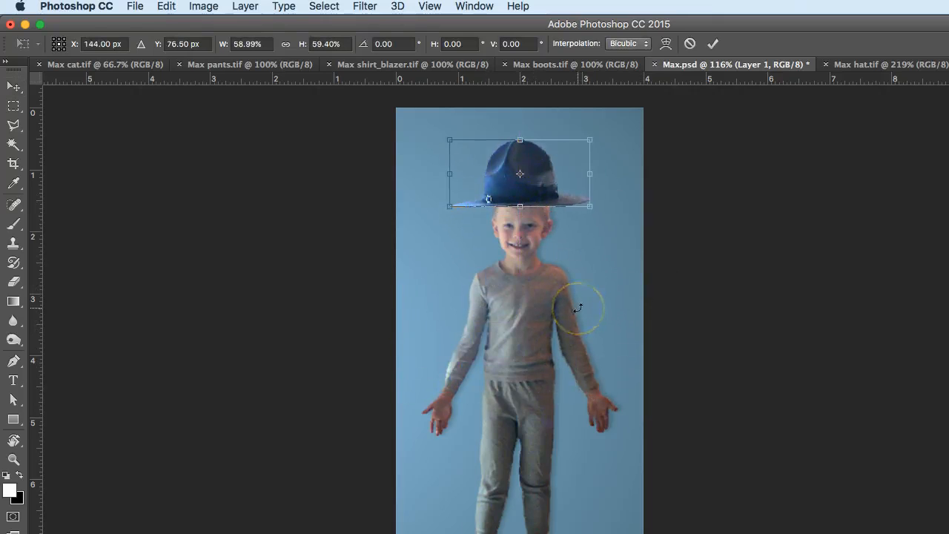
Step: Shrink the hat further to about 48.6% width and 48.9% height, fit it on the boy's head, and apply the transform
{"action": "scroll", "coordinate": [577, 307], "scroll_direction": "up", "scroll_amount": 5}
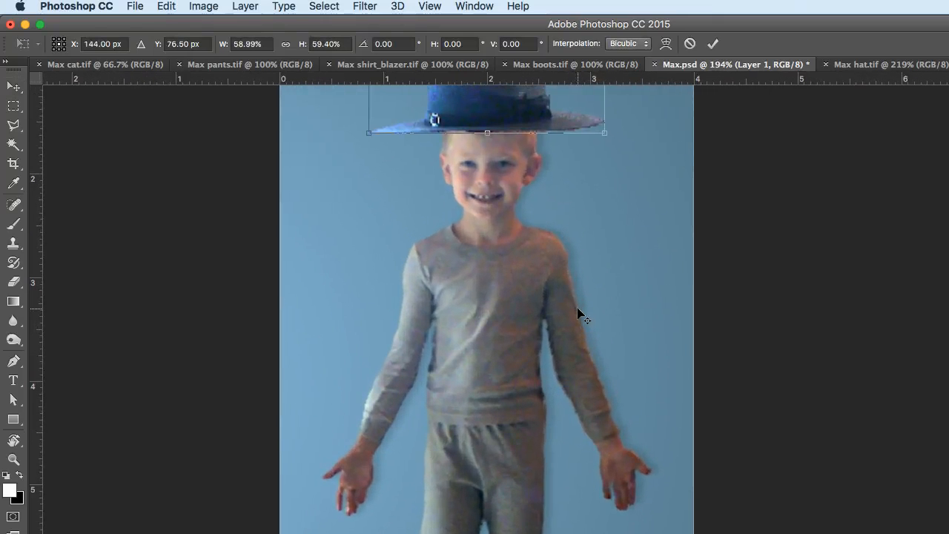
{"action": "left_click_drag", "start_coordinate": [568, 309], "coordinate": [585, 462]}
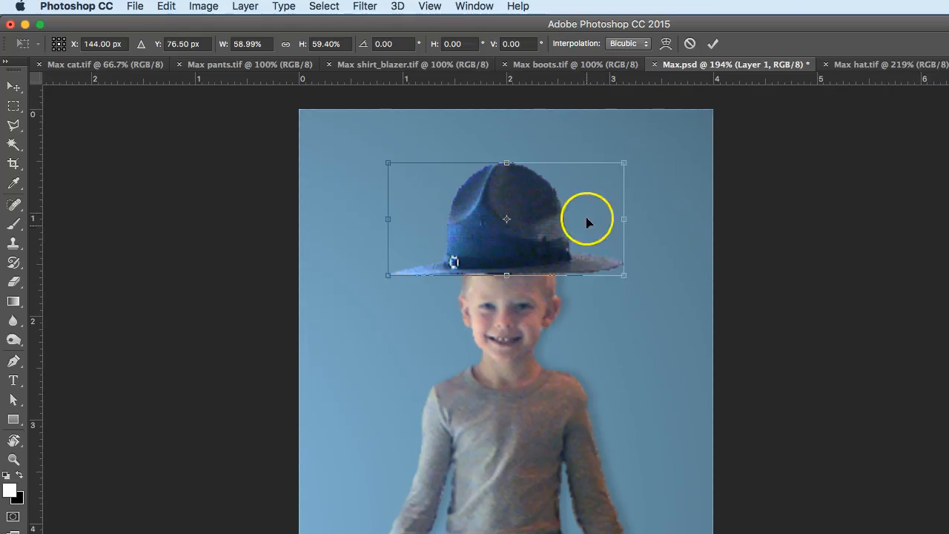
{"action": "left_click_drag", "start_coordinate": [622, 164], "coordinate": [596, 195]}
{"action": "left_click_drag", "start_coordinate": [531, 234], "coordinate": [547, 256]}
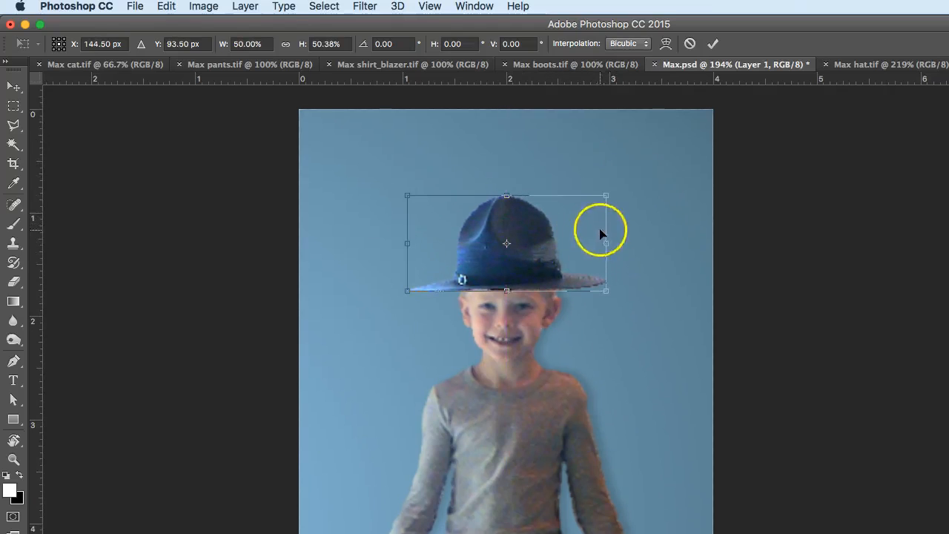
{"action": "left_click_drag", "start_coordinate": [606, 196], "coordinate": [602, 200]}
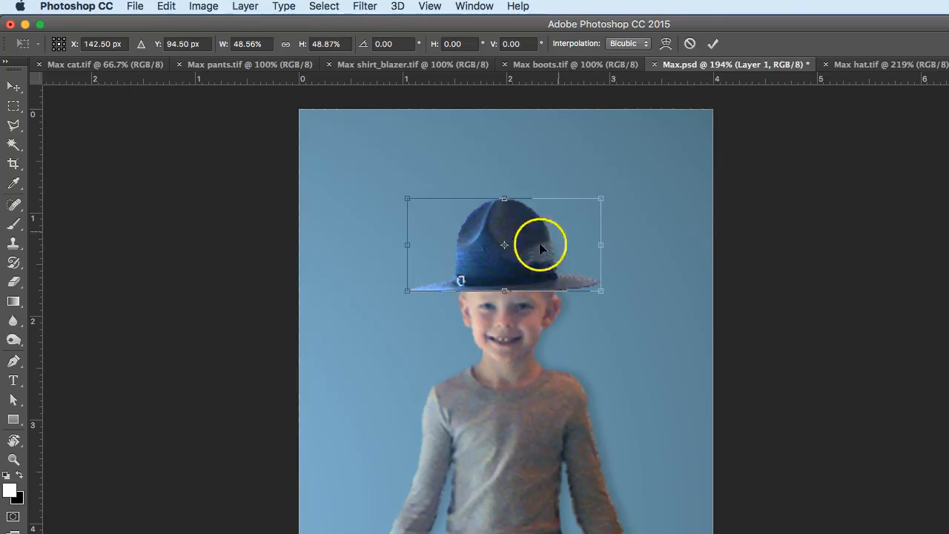
{"action": "left_click_drag", "start_coordinate": [533, 250], "coordinate": [535, 251]}
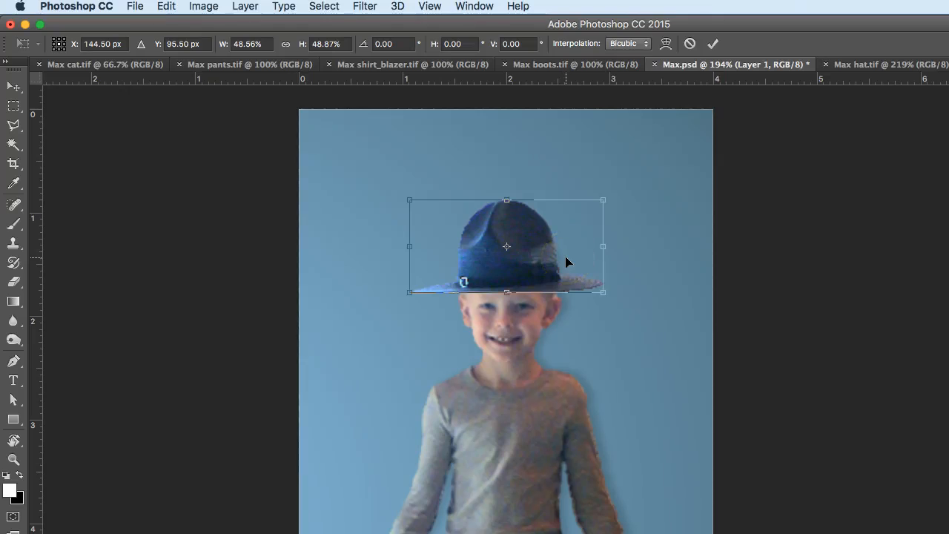
{"action": "left_click", "coordinate": [715, 46]}
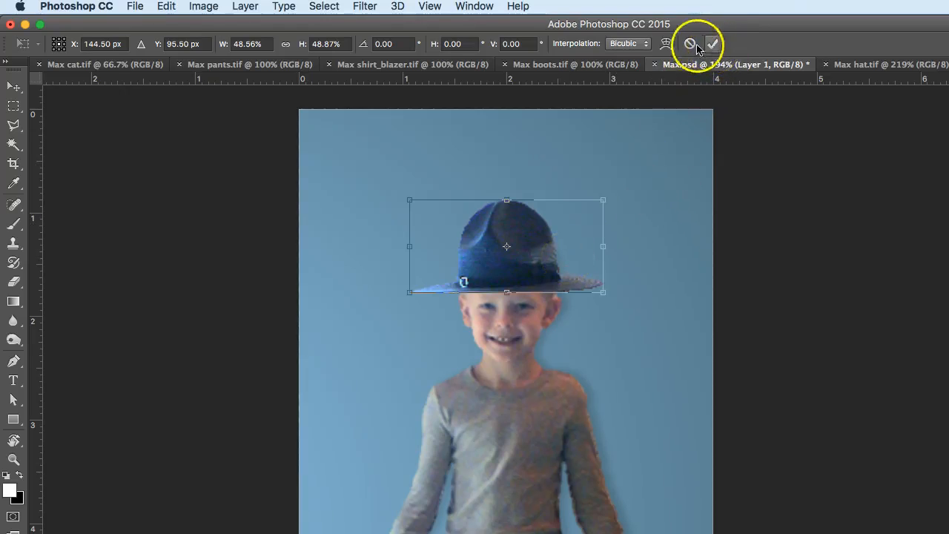
{"action": "left_click", "coordinate": [713, 46]}
{"action": "left_click", "coordinate": [714, 46]}
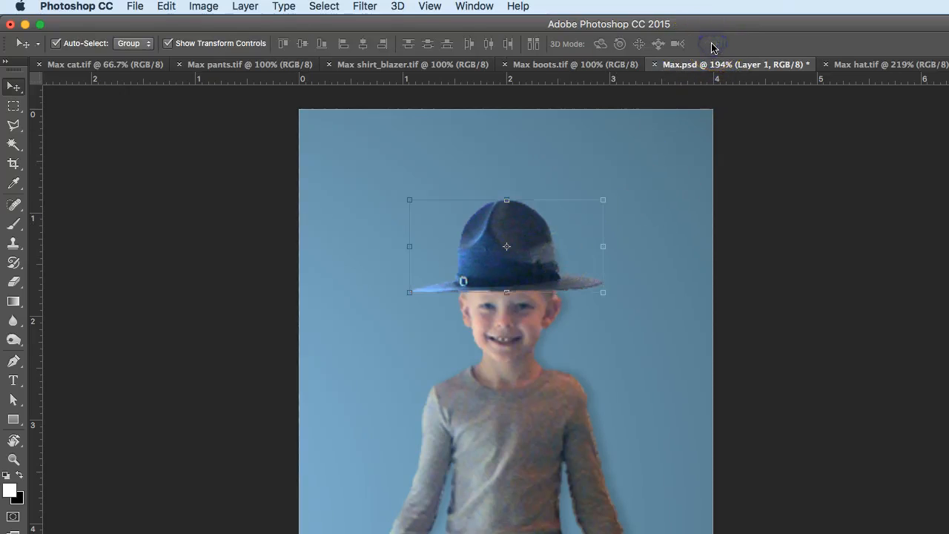
Step: Toggle the transform controls off and back on, and deselect the hat layer in Max.psd
{"action": "mouse_move", "coordinate": [615, 250]}
{"action": "left_mouse_down"}
{"action": "mouse_move", "coordinate": [731, 240]}
{"action": "mouse_move", "coordinate": [790, 261]}
{"action": "mouse_move", "coordinate": [756, 252]}
{"action": "mouse_move", "coordinate": [485, 247]}
{"action": "mouse_move", "coordinate": [828, 273]}
{"action": "mouse_move", "coordinate": [663, 214]}
{"action": "mouse_move", "coordinate": [714, 250]}
{"action": "mouse_move", "coordinate": [549, 272]}
{"action": "mouse_move", "coordinate": [534, 237]}
{"action": "mouse_move", "coordinate": [530, 272]}
{"action": "mouse_move", "coordinate": [497, 256]}
{"action": "left_mouse_up"}
{"action": "left_click", "coordinate": [169, 44]}
{"action": "left_click", "coordinate": [169, 44]}
{"action": "left_click", "coordinate": [788, 265]}
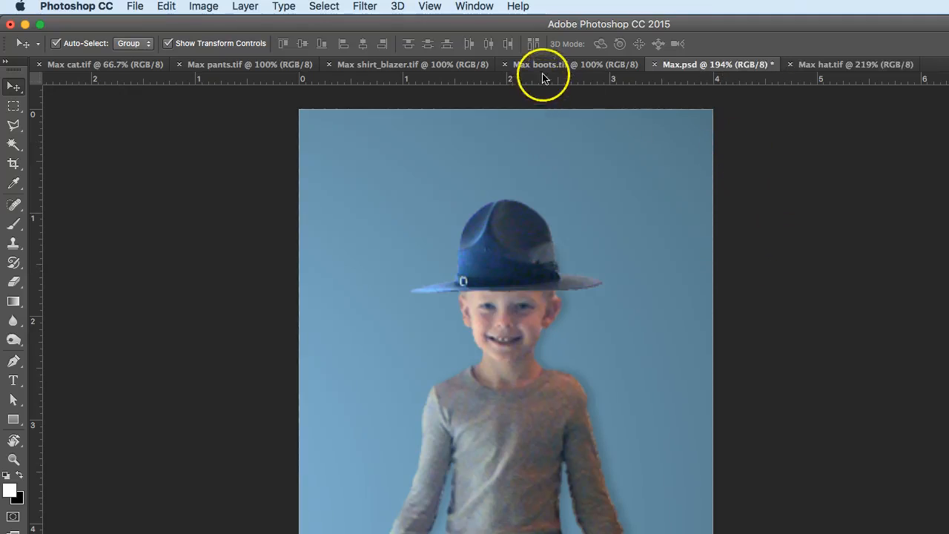
{"action": "scroll", "coordinate": [603, 235], "scroll_direction": "down", "scroll_amount": 1}
{"action": "scroll", "coordinate": [603, 233], "scroll_direction": "down", "scroll_amount": 5}
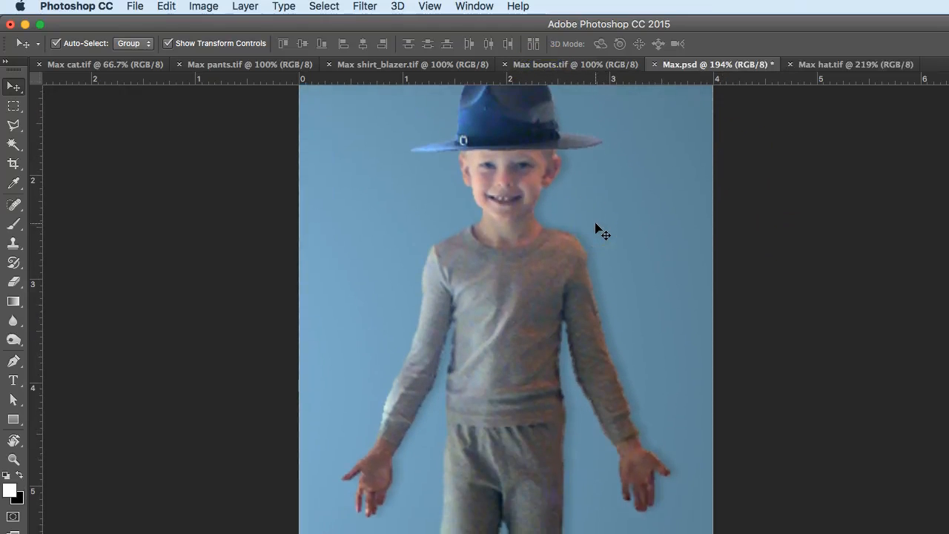
{"action": "scroll", "coordinate": [601, 232], "scroll_direction": "up", "scroll_amount": 2}
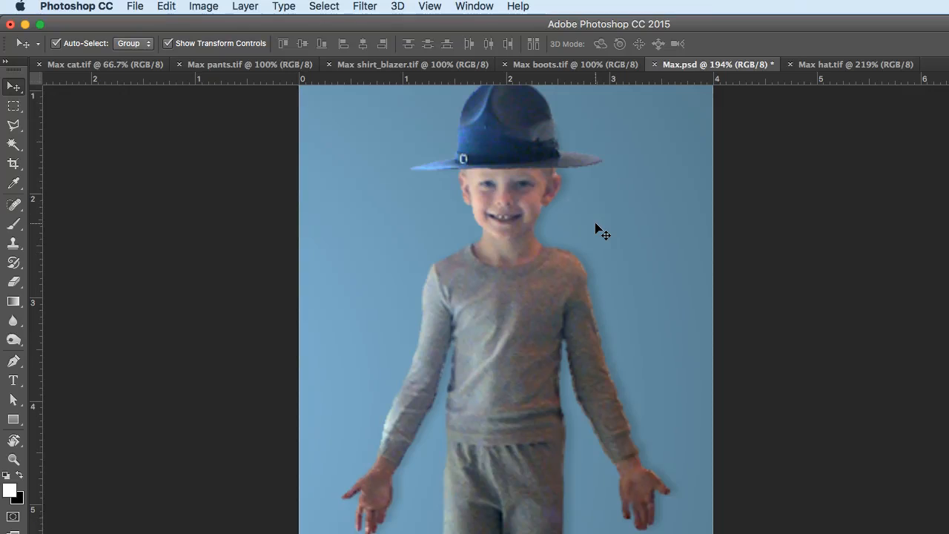
{"action": "scroll", "coordinate": [600, 231], "scroll_direction": "down", "scroll_amount": 2}
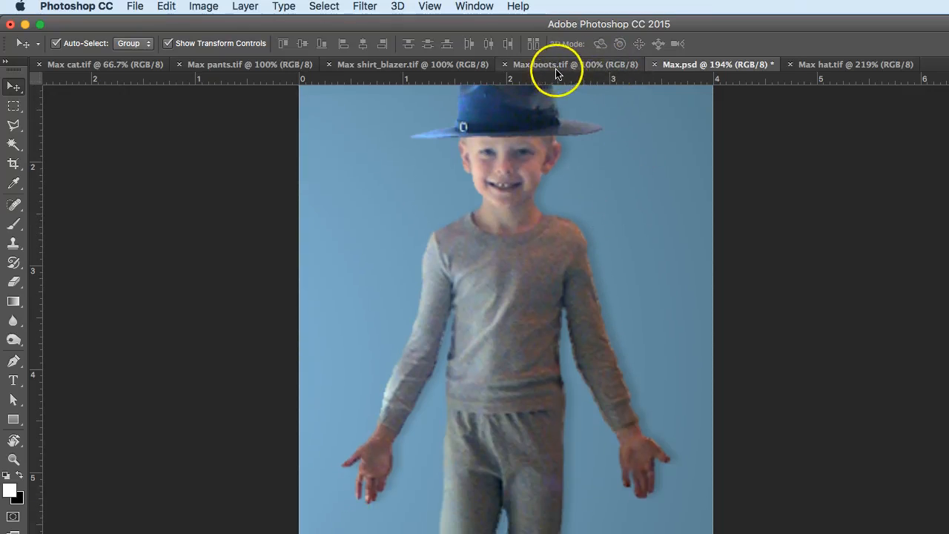
Step: In Max boots.tif, select the white background around both boots with the Quick Selection tool
{"action": "left_click", "coordinate": [556, 65]}
{"action": "key", "text": "super+0"}
{"action": "scroll", "coordinate": [523, 295], "scroll_direction": "down", "scroll_amount": 1}
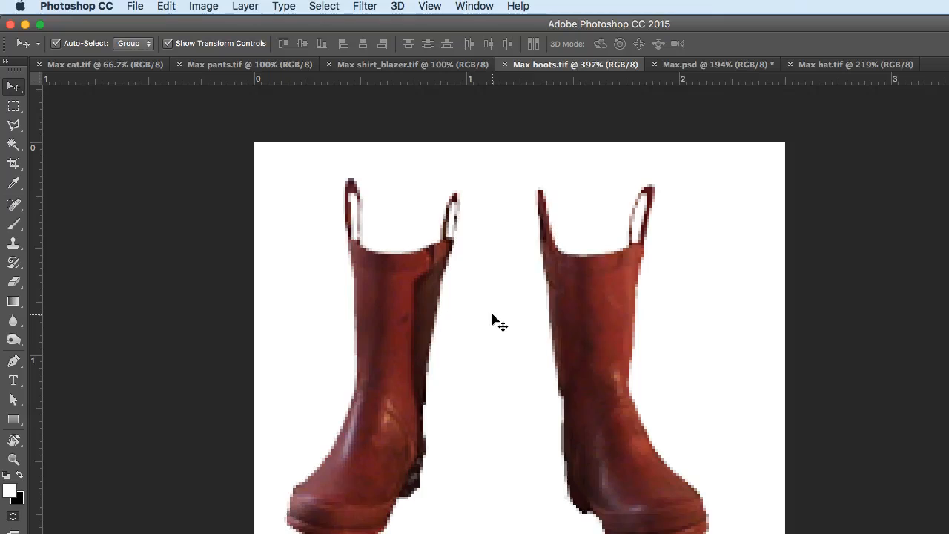
{"action": "scroll", "coordinate": [602, 239], "scroll_direction": "down", "scroll_amount": 1}
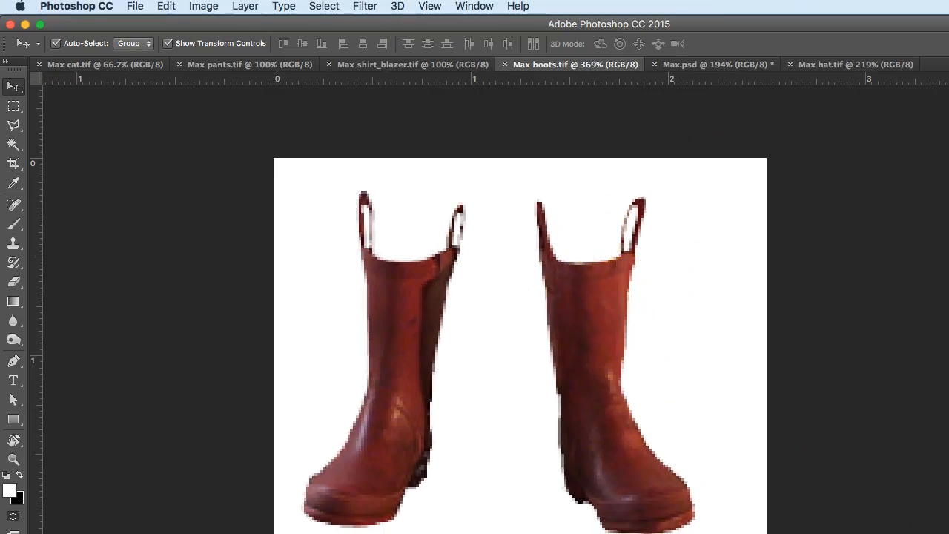
{"action": "scroll", "coordinate": [519, 345], "scroll_direction": "down", "scroll_amount": 3}
{"action": "scroll", "coordinate": [519, 344], "scroll_direction": "right", "scroll_amount": 2}
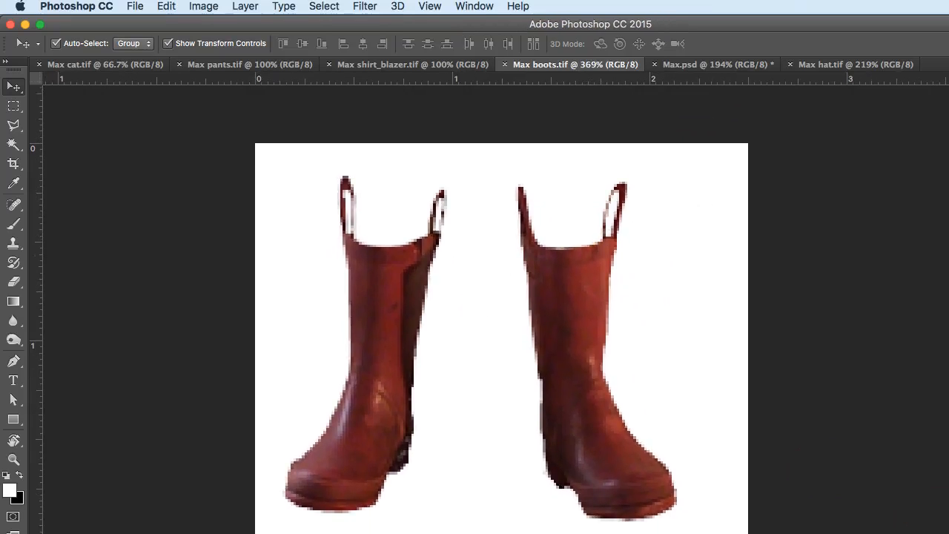
{"action": "scroll", "coordinate": [504, 326], "scroll_direction": "down", "scroll_amount": 1}
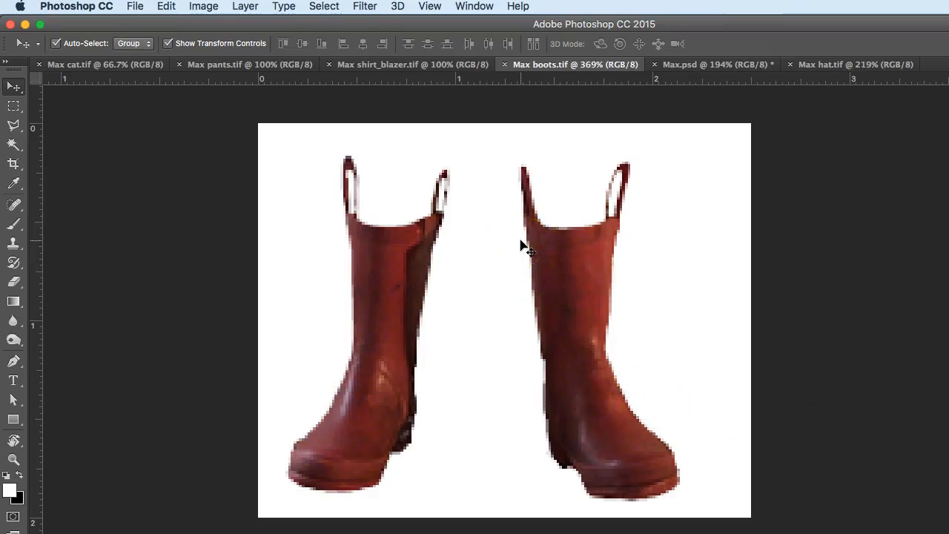
{"action": "left_click", "coordinate": [11, 146]}
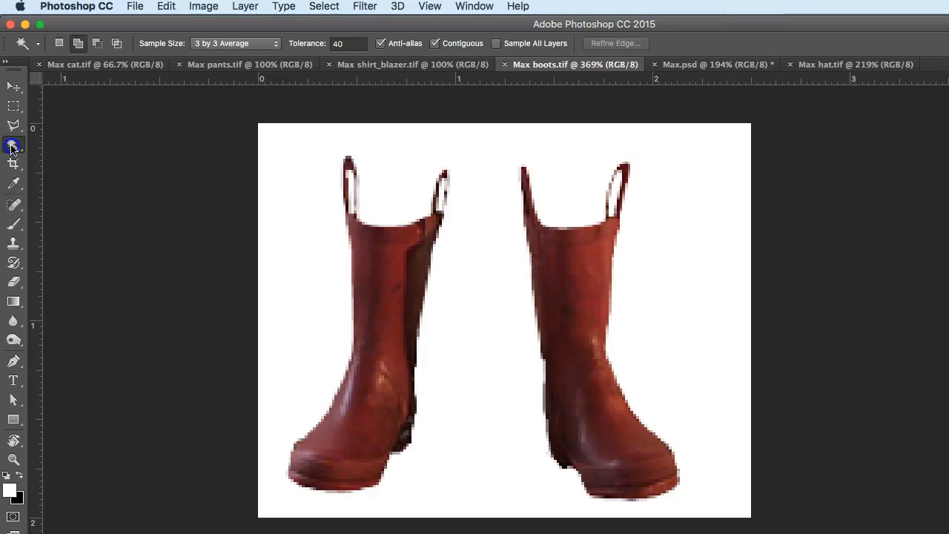
{"action": "left_click", "coordinate": [12, 146]}
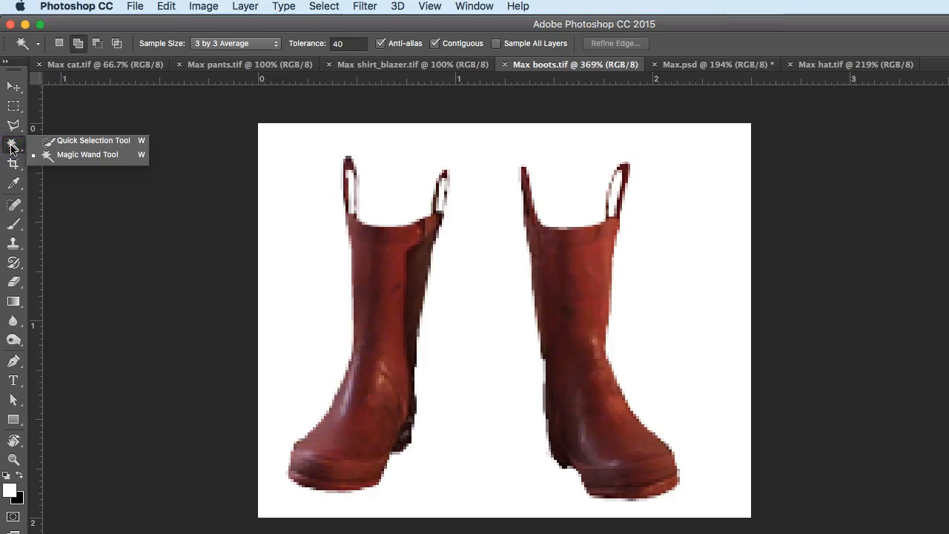
{"action": "left_click", "coordinate": [70, 140]}
{"action": "mouse_move", "coordinate": [311, 160]}
{"action": "left_mouse_down"}
{"action": "mouse_move", "coordinate": [305, 157]}
{"action": "mouse_move", "coordinate": [371, 138]}
{"action": "mouse_move", "coordinate": [435, 150]}
{"action": "mouse_move", "coordinate": [549, 152]}
{"action": "left_mouse_up"}
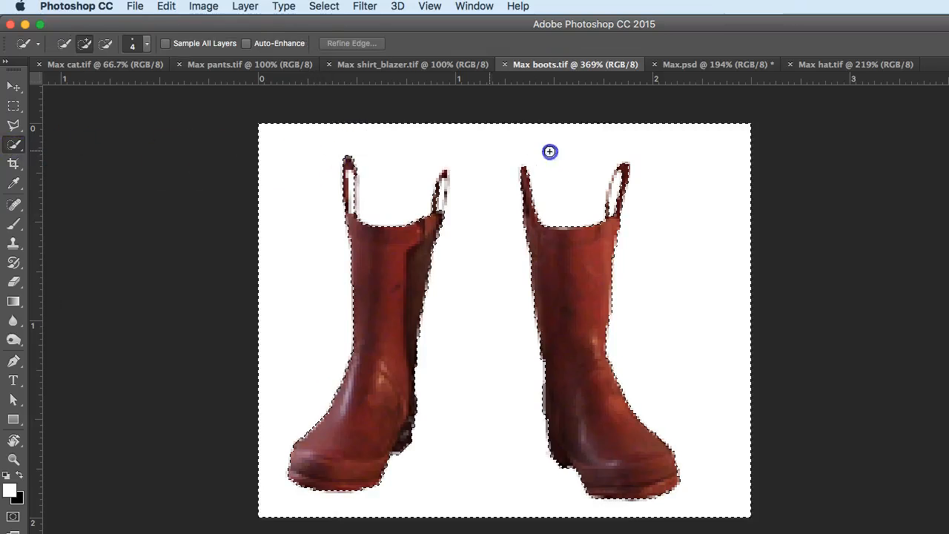
{"action": "left_click_drag", "start_coordinate": [685, 163], "coordinate": [726, 358]}
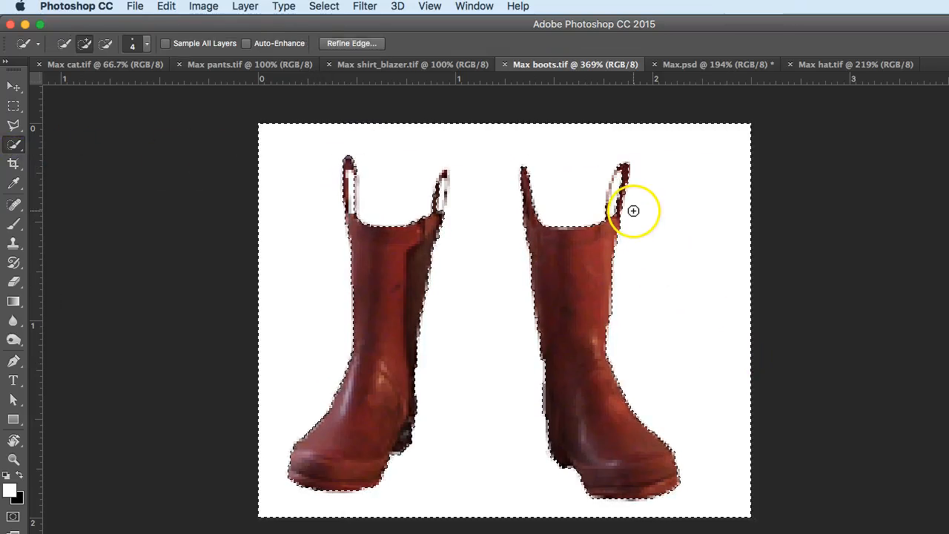
Step: Refine the background selection around the boots' pull loops and edges, and invert it to isolate the boots
{"action": "key", "text": "alt"}
{"action": "key", "text": "super+plus"}
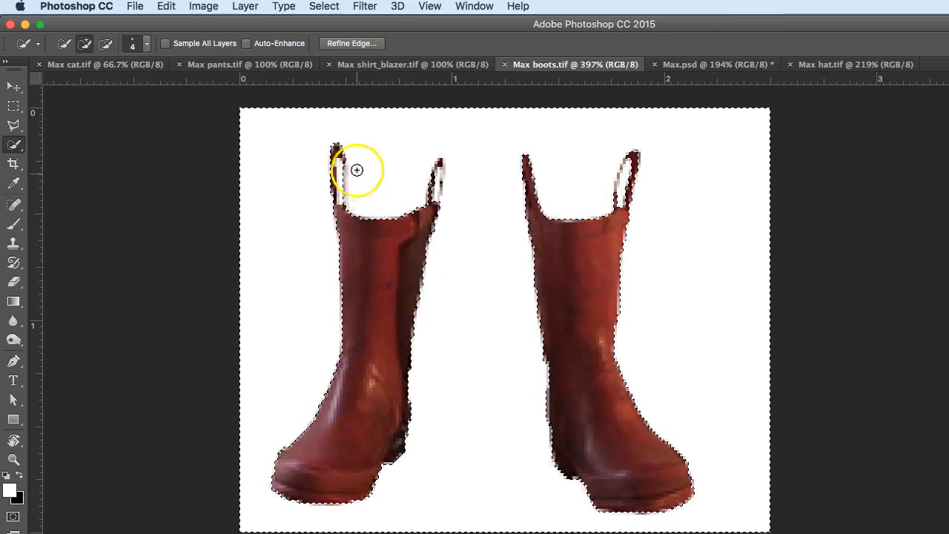
{"action": "left_click", "coordinate": [337, 185]}
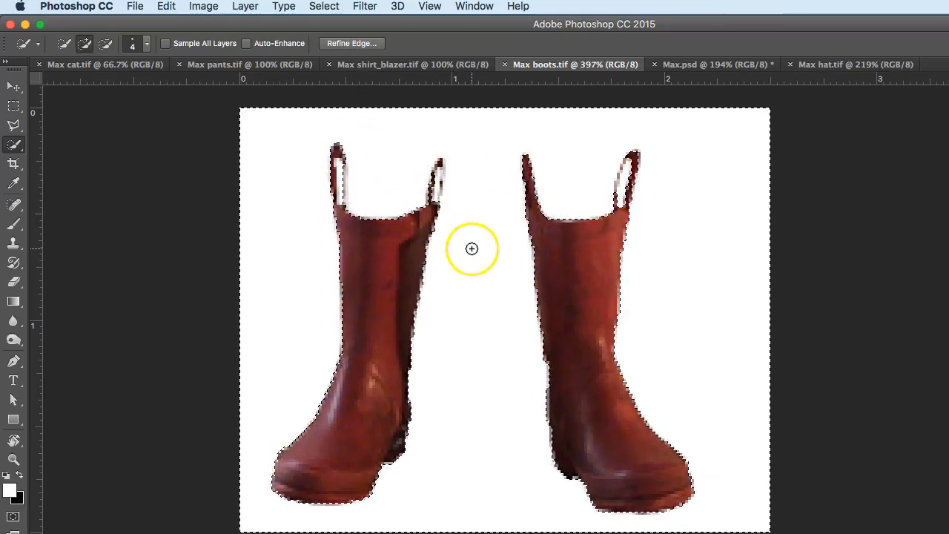
{"action": "mouse_move", "coordinate": [520, 195]}
{"action": "left_mouse_down"}
{"action": "mouse_move", "coordinate": [561, 198]}
{"action": "mouse_move", "coordinate": [495, 211]}
{"action": "left_mouse_up"}
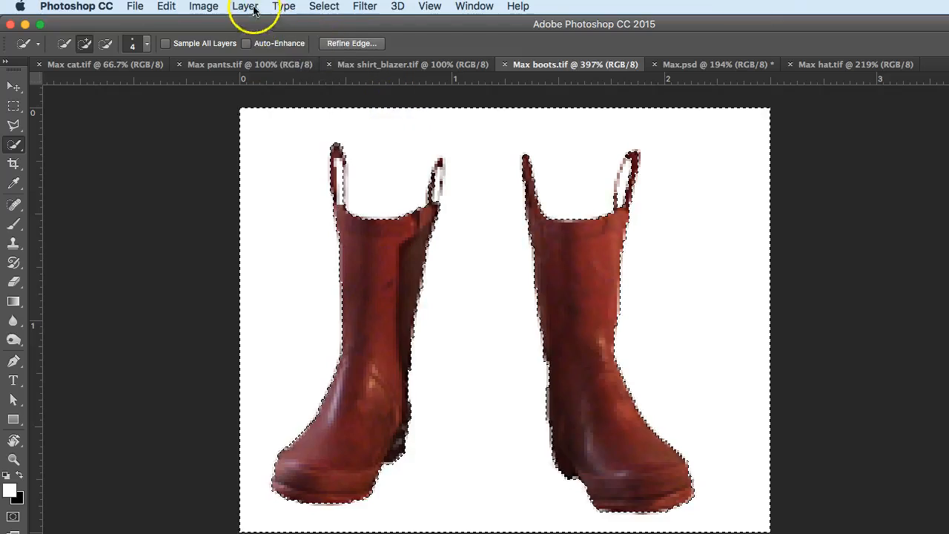
{"action": "left_click", "coordinate": [324, 6]}
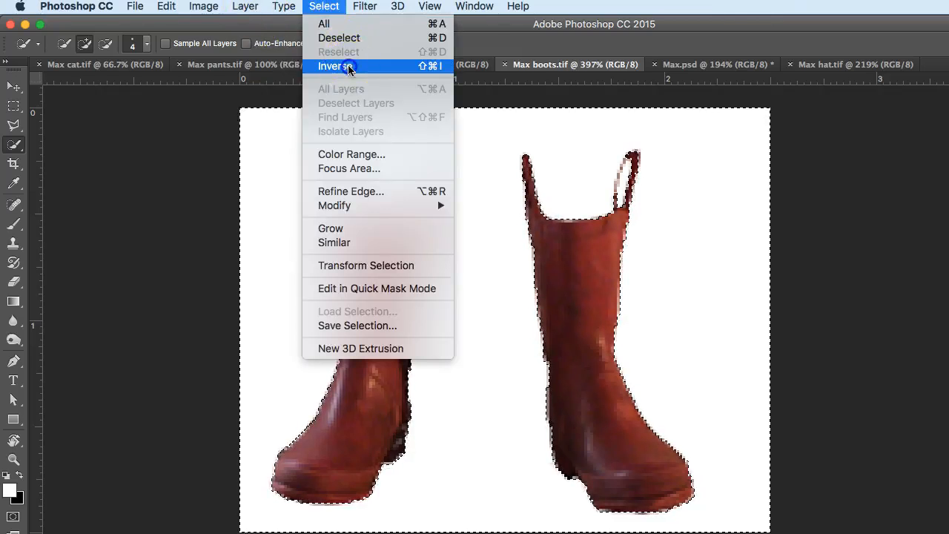
{"action": "left_click", "coordinate": [346, 67]}
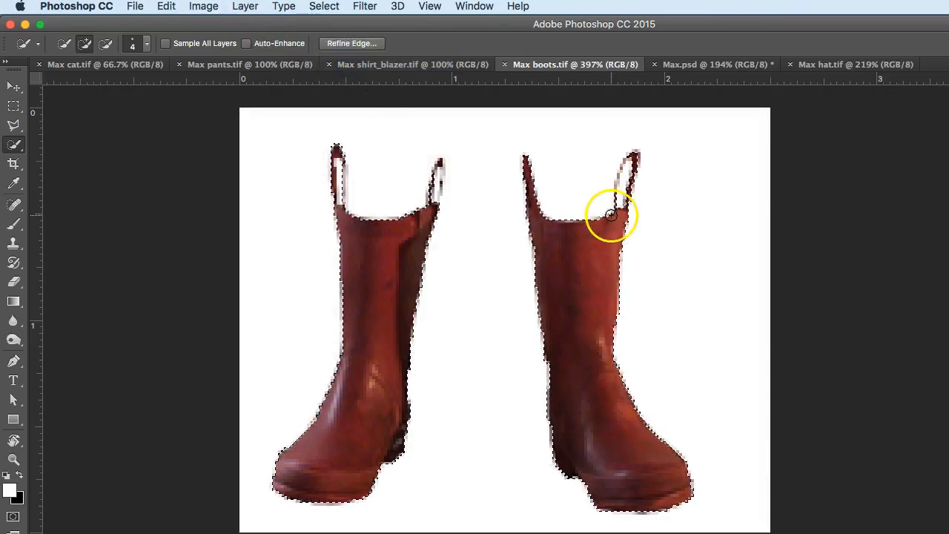
Step: Copy the selected boots and paste them into Max.psd
{"action": "scroll", "coordinate": [632, 199], "scroll_direction": "up", "scroll_amount": 3}
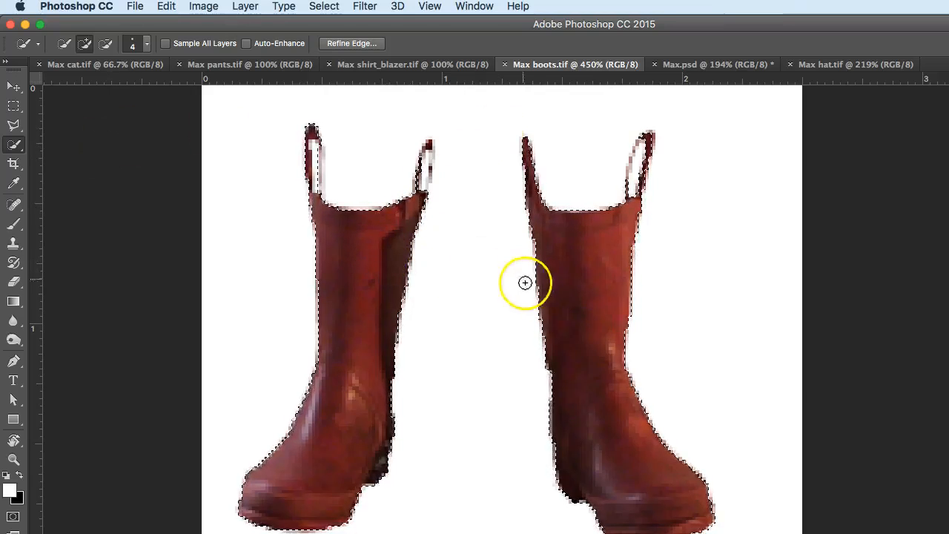
{"action": "scroll", "coordinate": [476, 302], "scroll_direction": "down", "scroll_amount": 1}
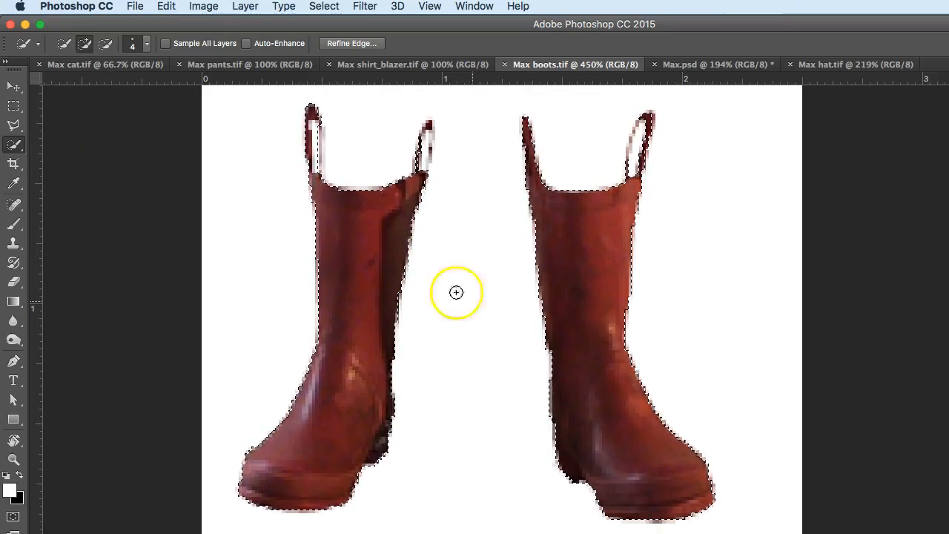
{"action": "left_click", "coordinate": [166, 6]}
{"action": "left_click", "coordinate": [170, 100]}
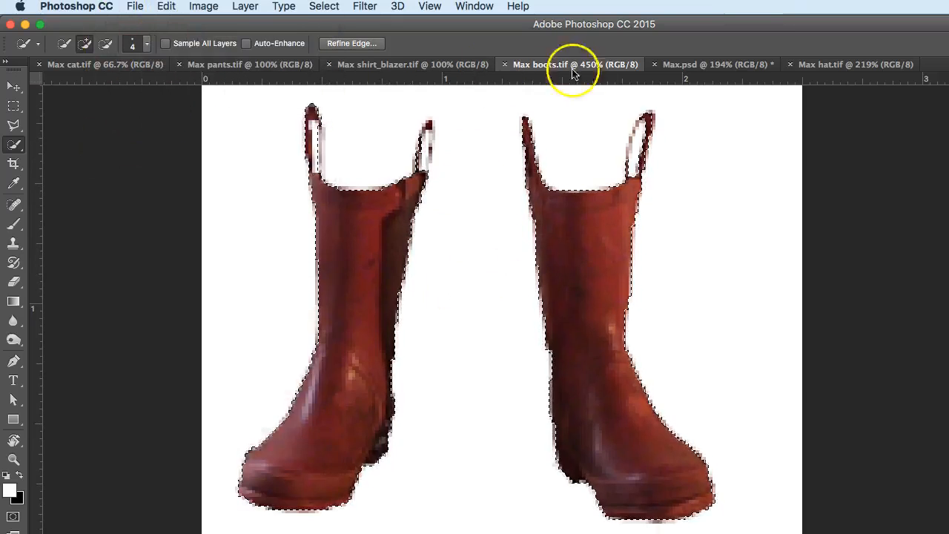
{"action": "left_click", "coordinate": [706, 67]}
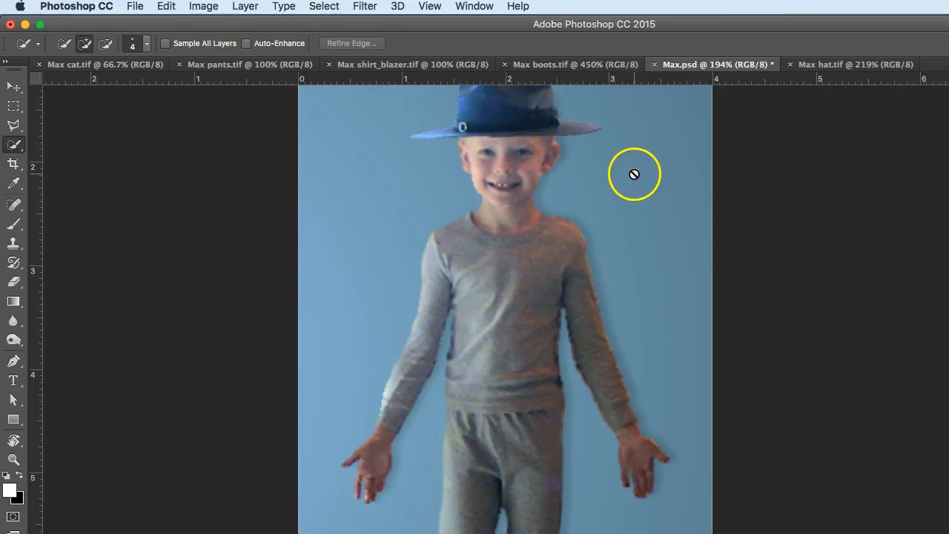
{"action": "key", "text": "super+v"}
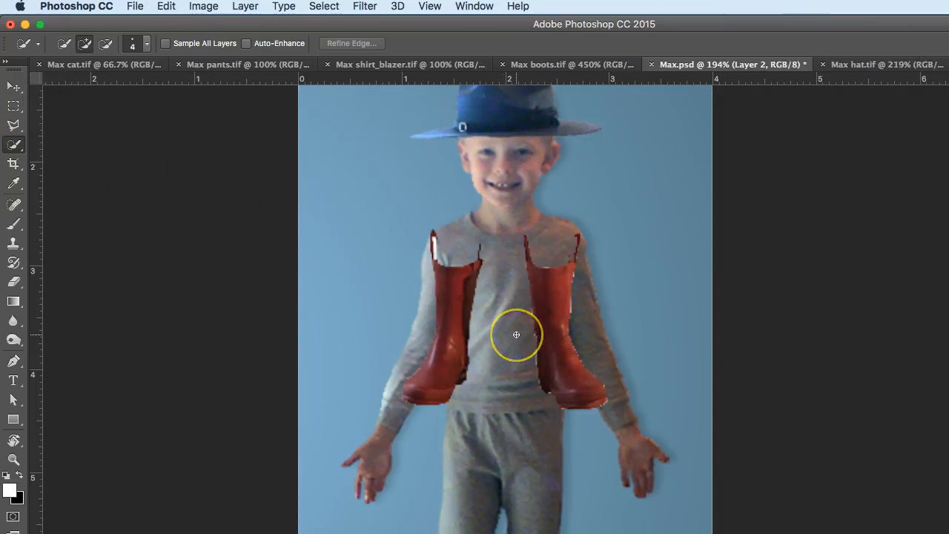
Step: Inspect the cut-out edges of the pasted boots and delete their layer, Layer 2, from Max.psd
{"action": "scroll", "coordinate": [516, 334], "scroll_direction": "up", "scroll_amount": 3}
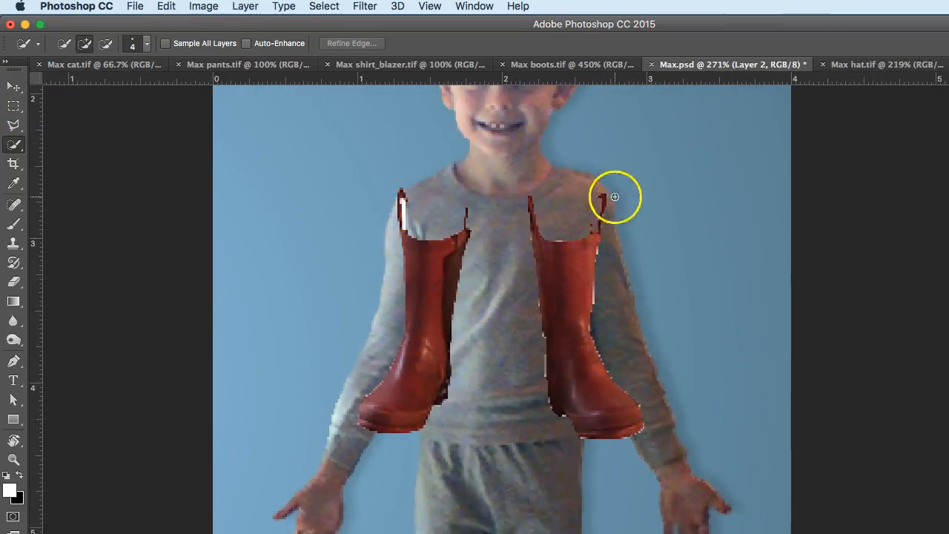
{"action": "scroll", "coordinate": [438, 230], "scroll_direction": "up", "scroll_amount": 2}
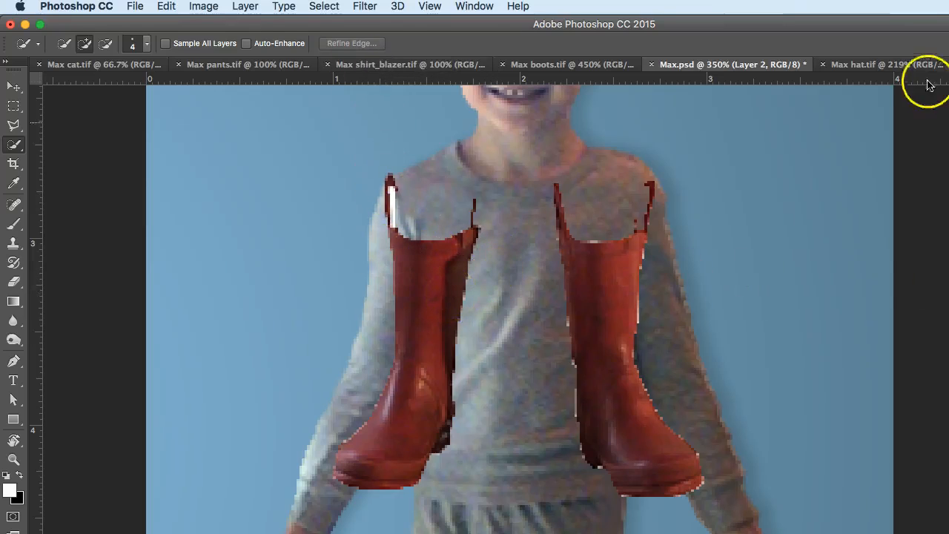
{"action": "key", "text": "F7"}
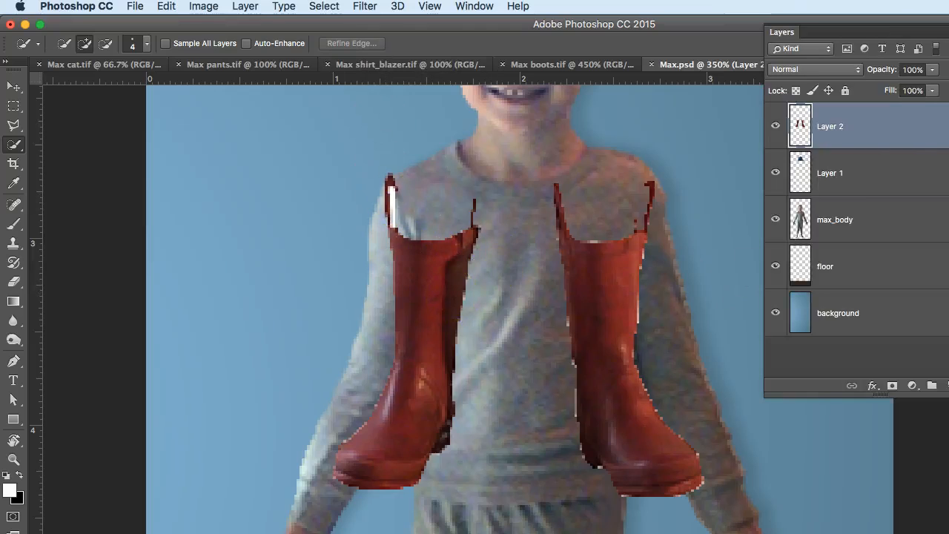
{"action": "left_click_drag", "start_coordinate": [873, 123], "coordinate": [932, 386]}
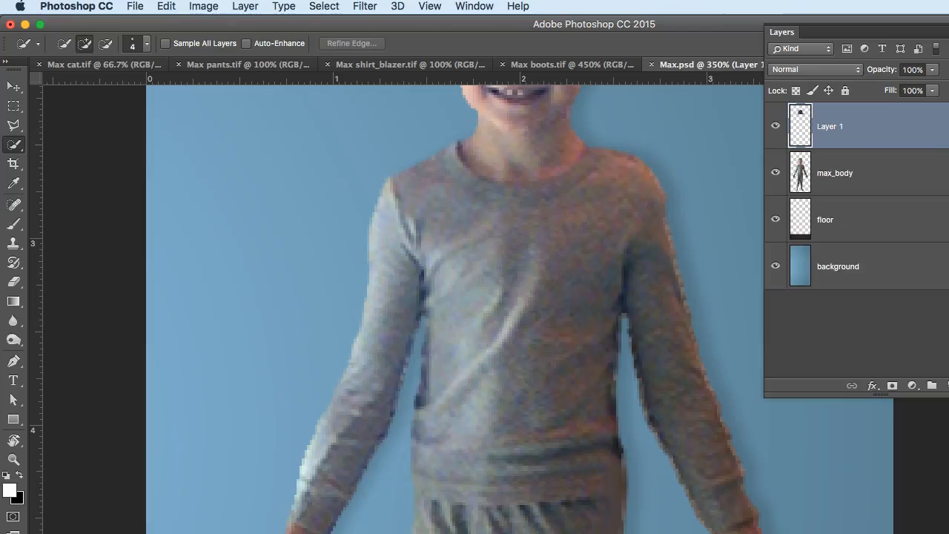
{"action": "key", "text": "F7"}
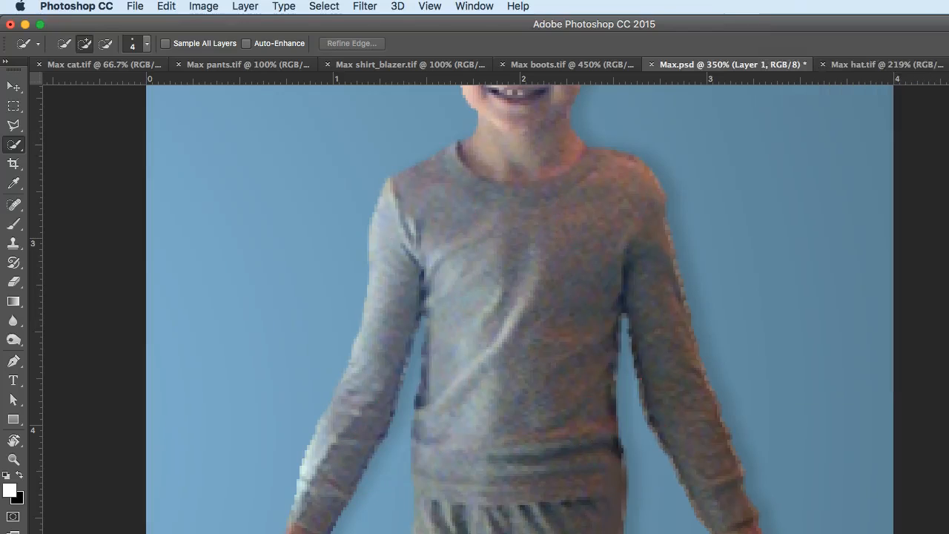
Step: In Max boots.tif, add the missing inner strip of the left boot's left pull loop to the selection with the Lasso tool
{"action": "left_click", "coordinate": [553, 66]}
{"action": "left_click_drag", "start_coordinate": [574, 174], "coordinate": [627, 247]}
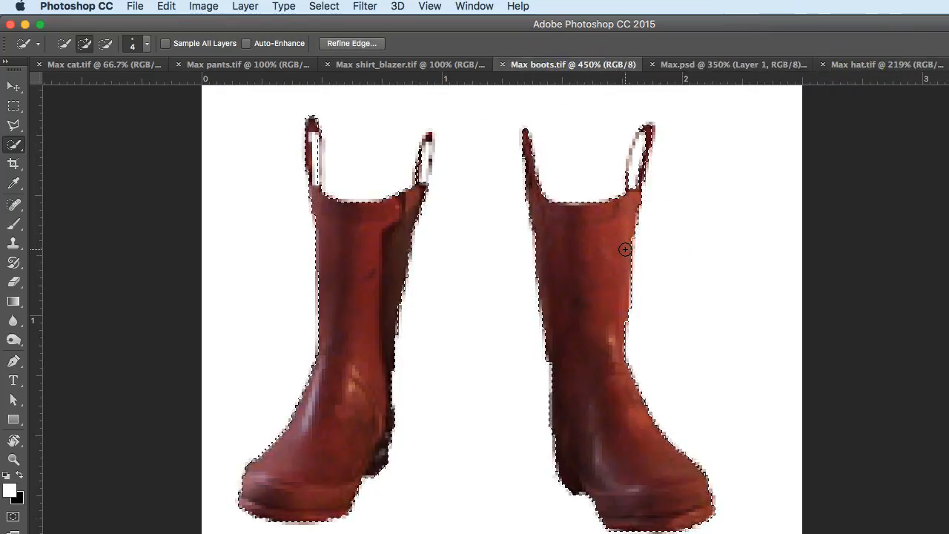
{"action": "scroll", "coordinate": [625, 249], "scroll_direction": "up", "scroll_amount": 3, "text": "alt"}
{"action": "key", "text": "space"}
{"action": "left_click_drag", "start_coordinate": [579, 254], "coordinate": [658, 363]}
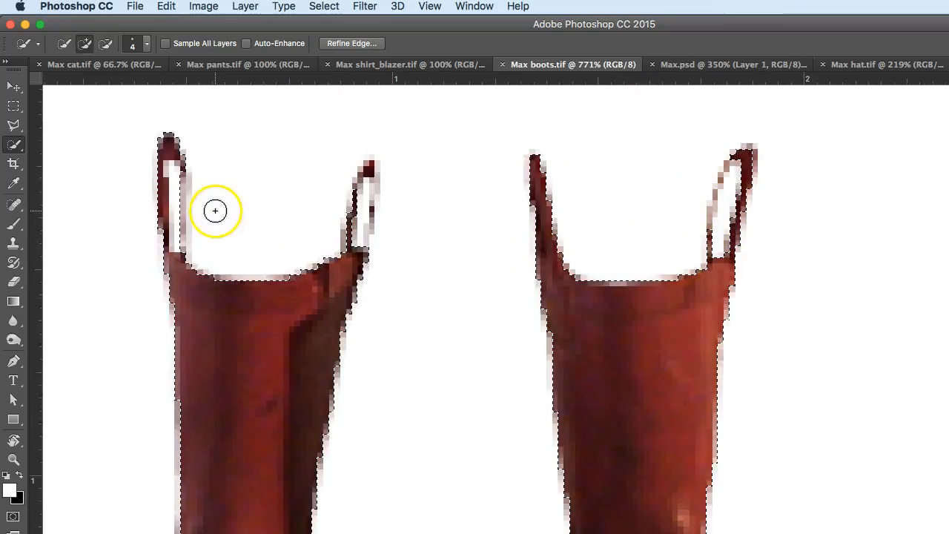
{"action": "left_click", "coordinate": [14, 128]}
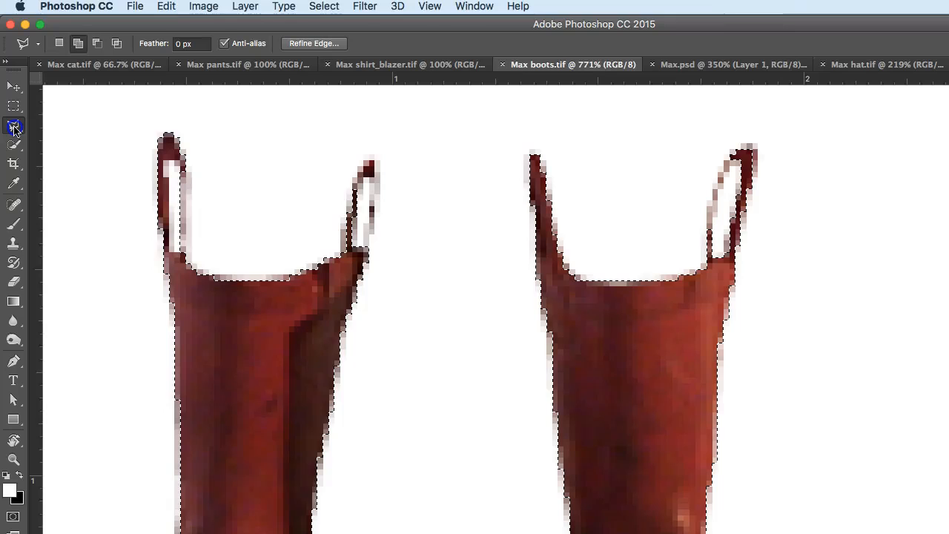
{"action": "left_click", "coordinate": [14, 128]}
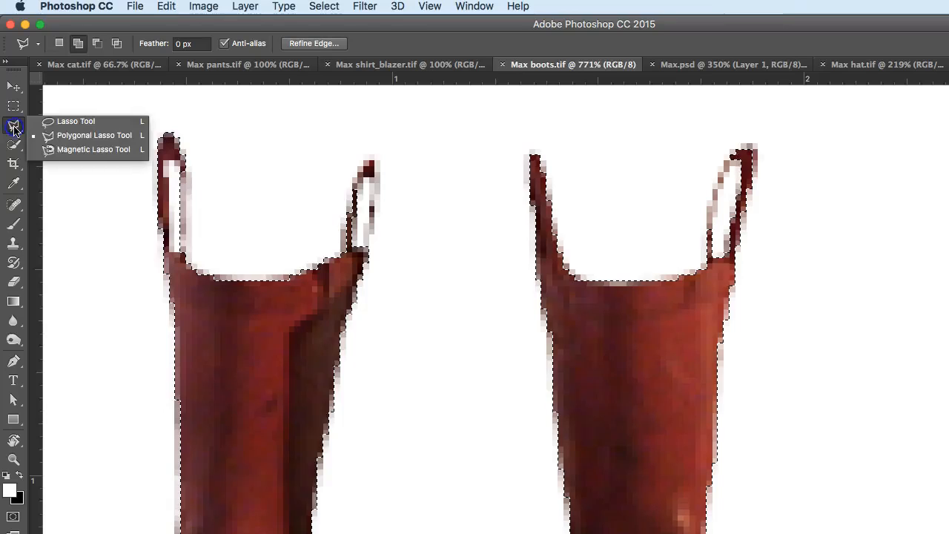
{"action": "left_click", "coordinate": [63, 124]}
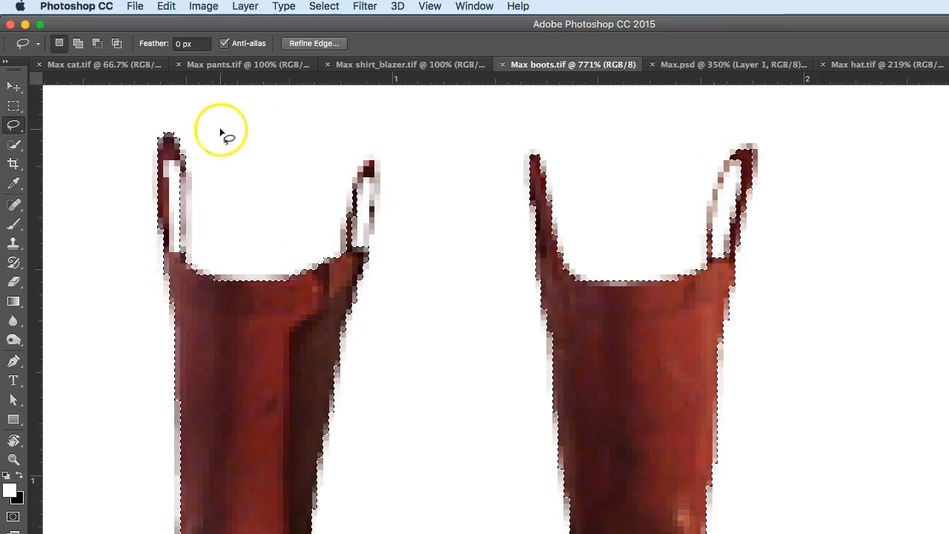
{"action": "left_click", "coordinate": [78, 43]}
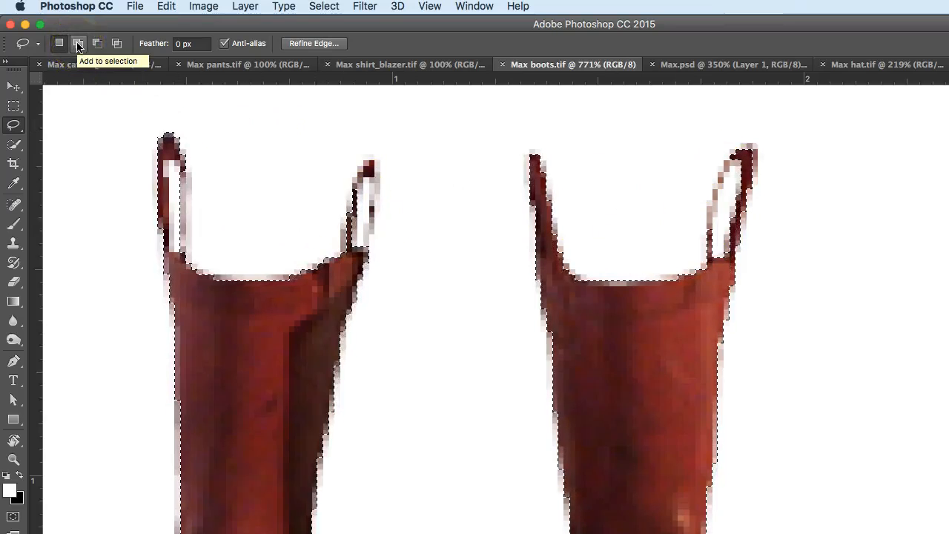
{"action": "mouse_move", "coordinate": [226, 183]}
{"action": "left_mouse_down"}
{"action": "mouse_move", "coordinate": [222, 207]}
{"action": "mouse_move", "coordinate": [214, 178]}
{"action": "mouse_move", "coordinate": [185, 169]}
{"action": "left_mouse_up"}
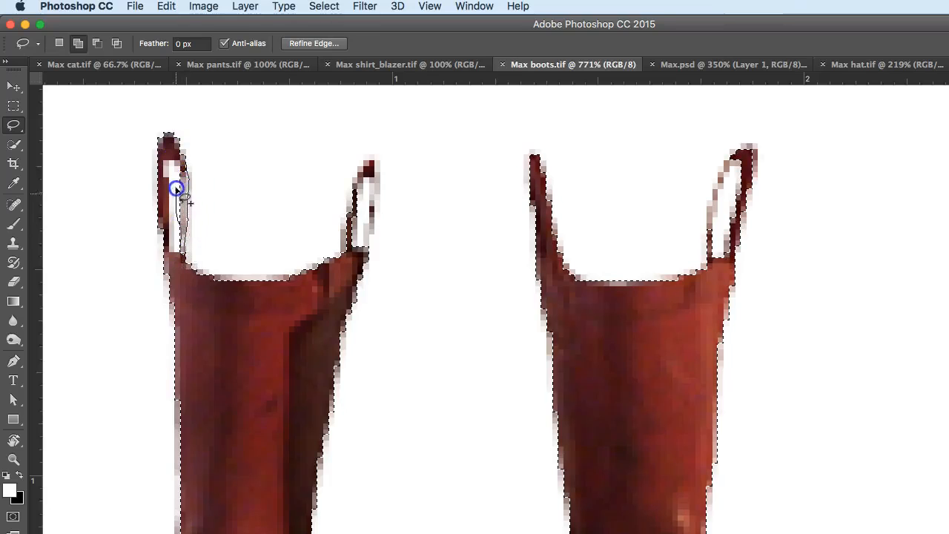
{"action": "mouse_move", "coordinate": [194, 172]}
{"action": "left_mouse_down"}
{"action": "mouse_move", "coordinate": [216, 190]}
{"action": "mouse_move", "coordinate": [207, 192]}
{"action": "mouse_move", "coordinate": [185, 162]}
{"action": "mouse_move", "coordinate": [170, 190]}
{"action": "mouse_move", "coordinate": [179, 210]}
{"action": "left_mouse_up"}
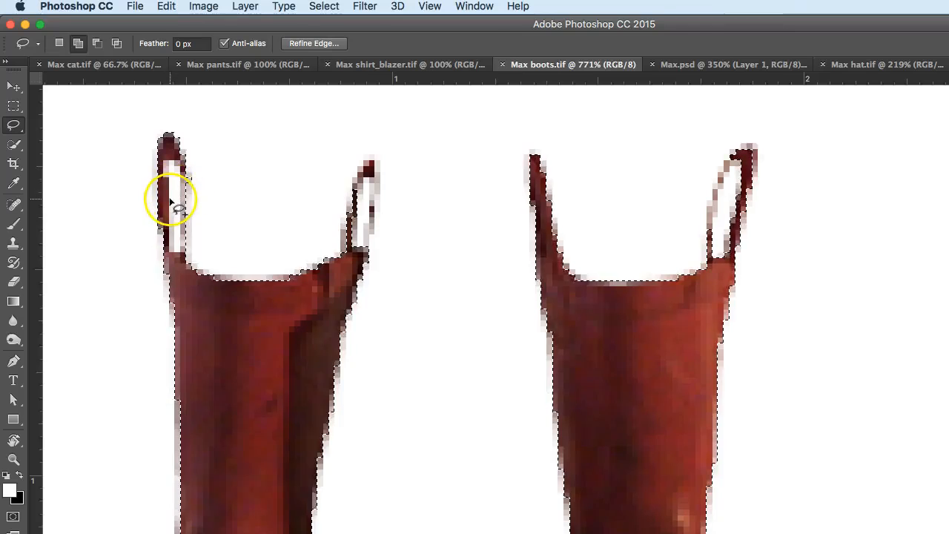
Step: Add the missing strips of the left boot's two pull loops and the right boot's right pull loop to the selection with the Lasso tool
{"action": "left_click_drag", "start_coordinate": [200, 170], "coordinate": [172, 208]}
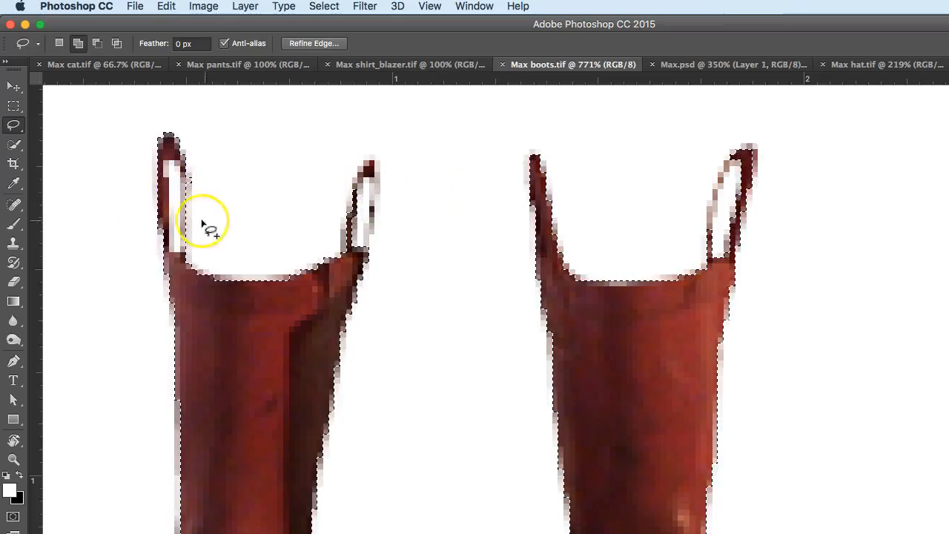
{"action": "left_click_drag", "start_coordinate": [194, 191], "coordinate": [182, 254]}
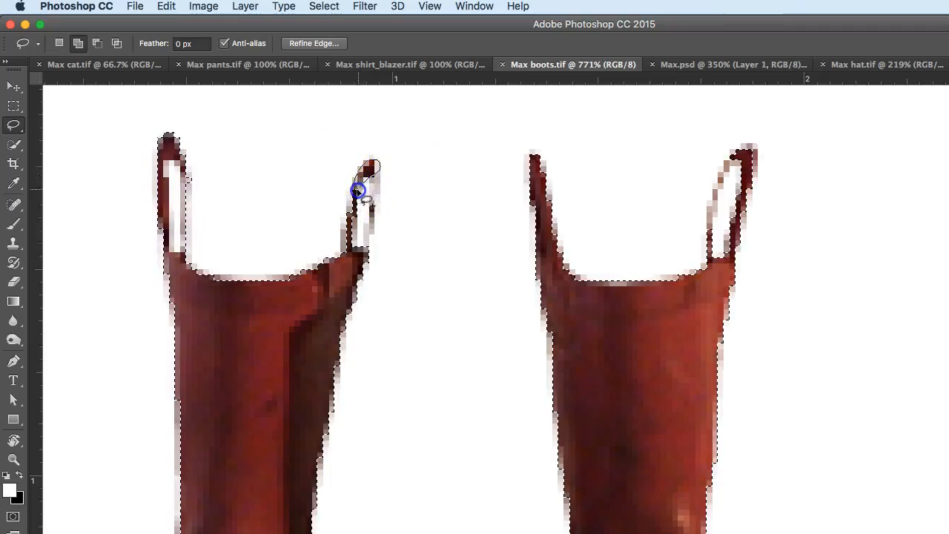
{"action": "left_click_drag", "start_coordinate": [371, 182], "coordinate": [371, 188]}
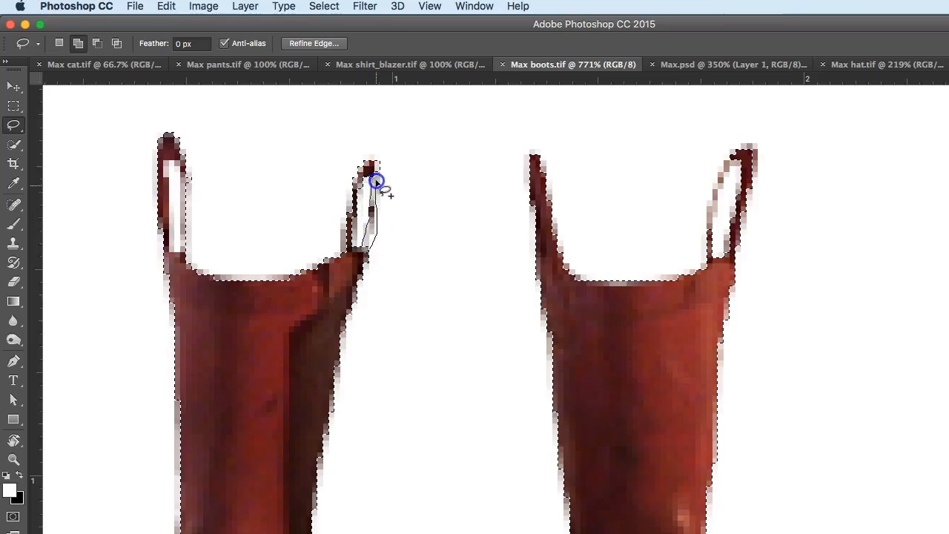
{"action": "left_click_drag", "start_coordinate": [379, 168], "coordinate": [387, 179]}
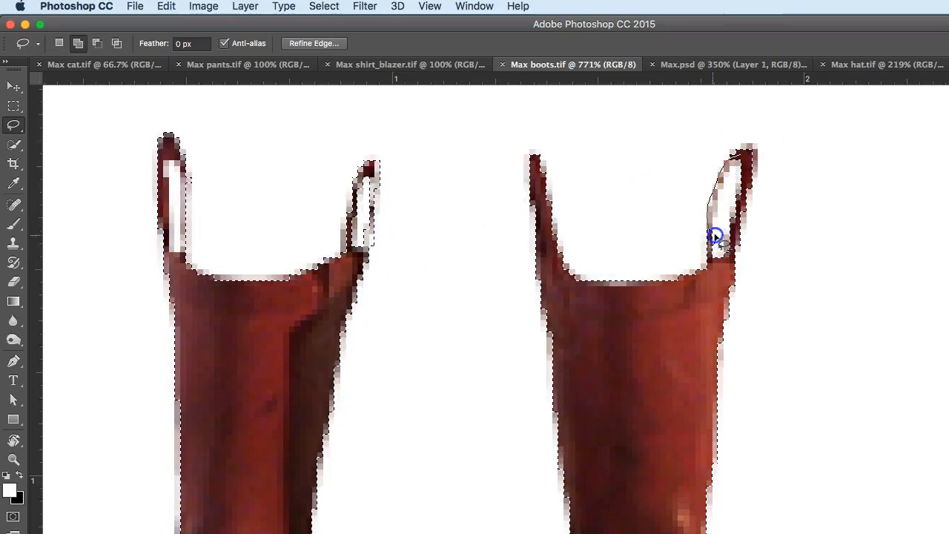
{"action": "mouse_move", "coordinate": [719, 183]}
{"action": "left_mouse_down"}
{"action": "mouse_move", "coordinate": [729, 159]}
{"action": "mouse_move", "coordinate": [743, 157]}
{"action": "mouse_move", "coordinate": [760, 178]}
{"action": "left_mouse_up"}
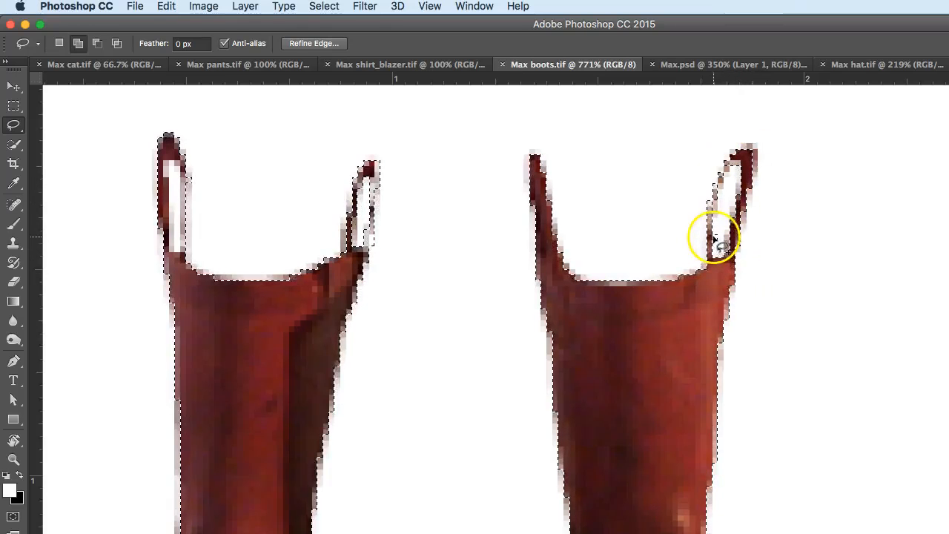
Step: Subtract the stray patch inside the right boot's right pull loop and tidy the selection edges of that loop and the left boot's right loop
{"action": "left_click", "coordinate": [97, 44]}
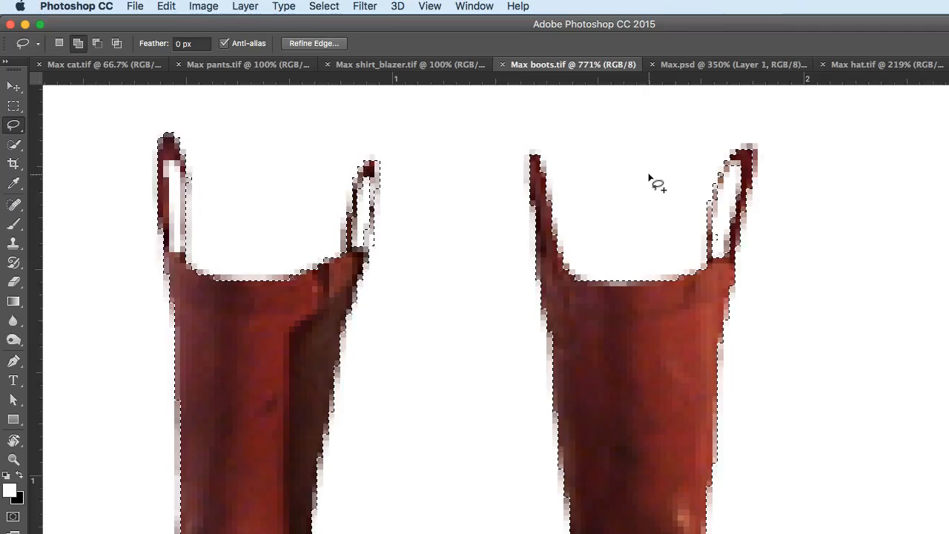
{"action": "key", "text": "alt"}
{"action": "left_click", "coordinate": [689, 219]}
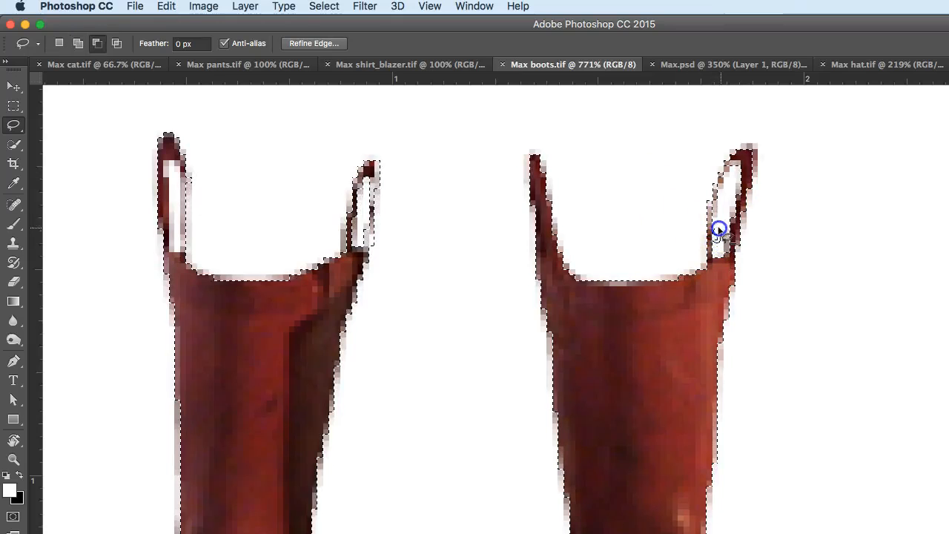
{"action": "left_click", "coordinate": [822, 286]}
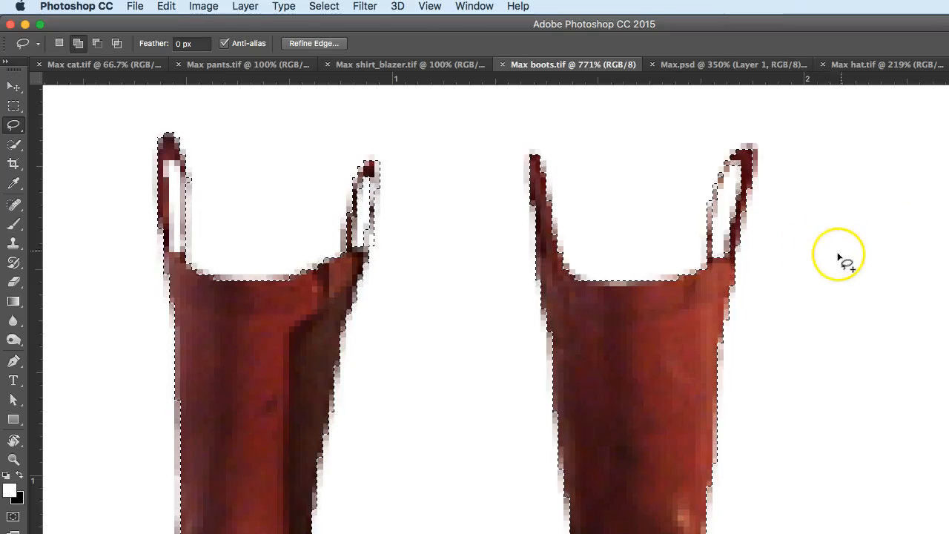
{"action": "left_click_drag", "start_coordinate": [735, 183], "coordinate": [740, 155]}
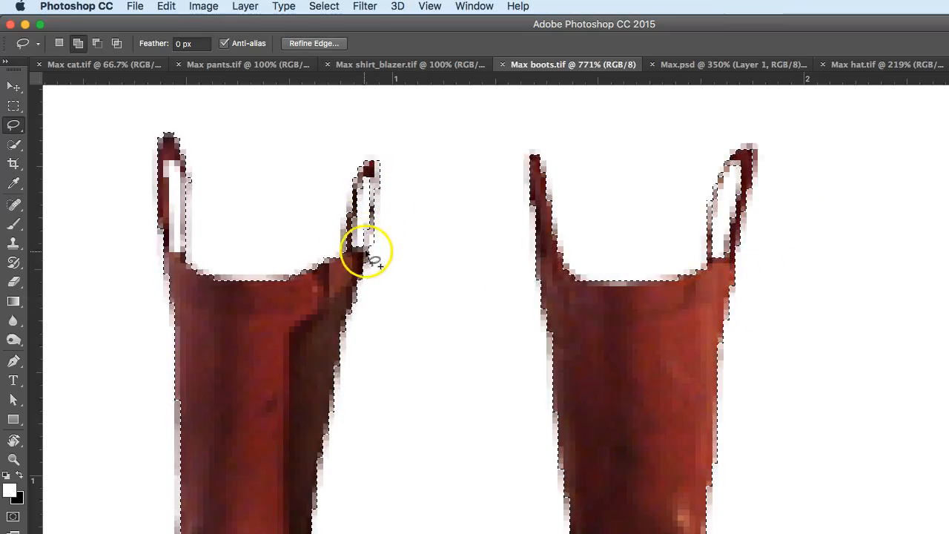
{"action": "mouse_move", "coordinate": [375, 237]}
{"action": "left_mouse_down"}
{"action": "mouse_move", "coordinate": [370, 252]}
{"action": "mouse_move", "coordinate": [378, 245]}
{"action": "left_mouse_up"}
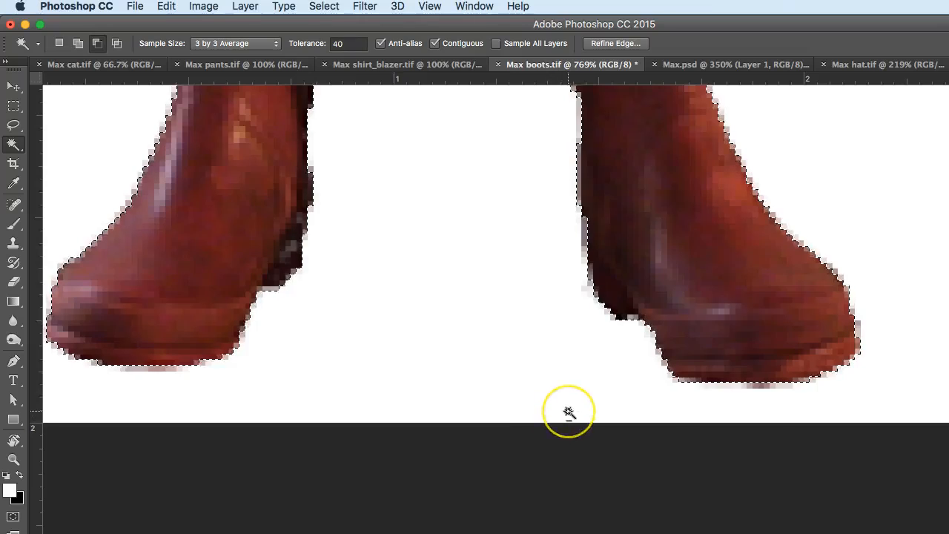
Step: Examine the selection outline around both boots, from the soles up to the pull loops
{"action": "scroll", "coordinate": [569, 412], "scroll_direction": "down", "scroll_amount": 6}
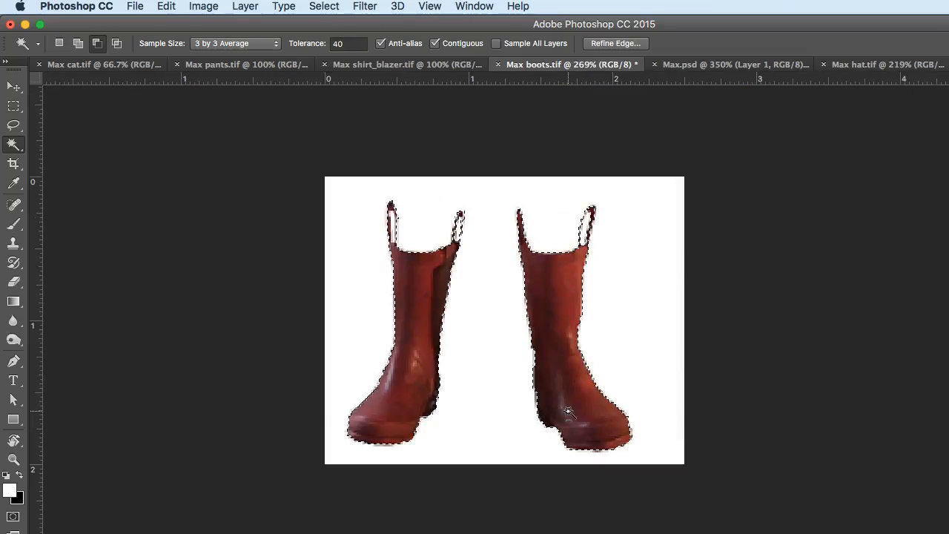
{"action": "key", "text": "super+d"}
{"action": "left_click", "coordinate": [511, 438]}
{"action": "scroll", "coordinate": [508, 425], "scroll_direction": "up", "scroll_amount": 4}
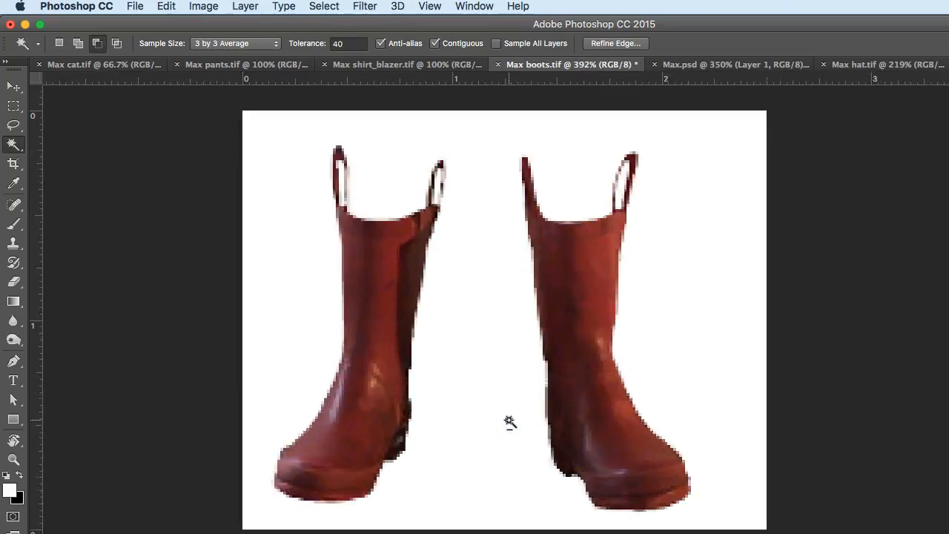
{"action": "scroll", "coordinate": [509, 423], "scroll_direction": "up", "scroll_amount": 2}
{"action": "left_click", "coordinate": [521, 373]}
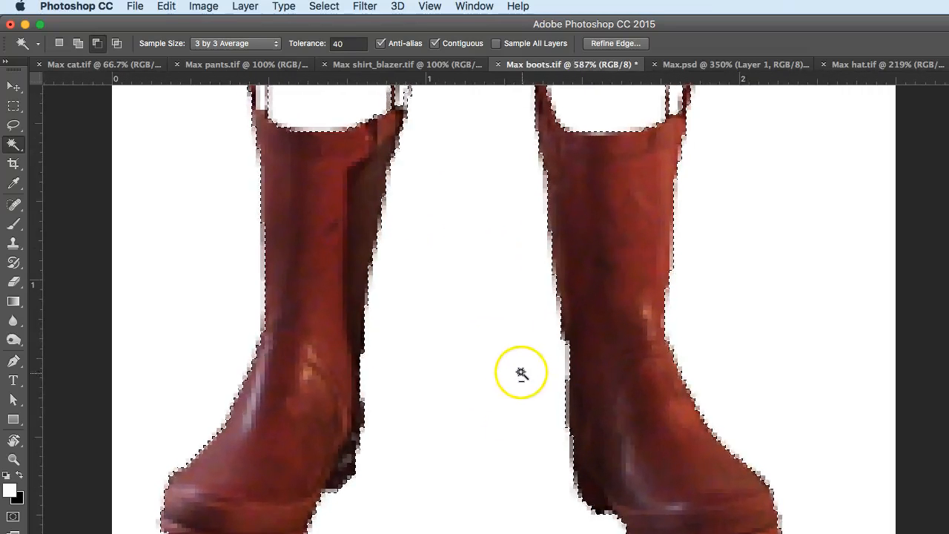
{"action": "scroll", "coordinate": [491, 363], "scroll_direction": "up", "scroll_amount": 1}
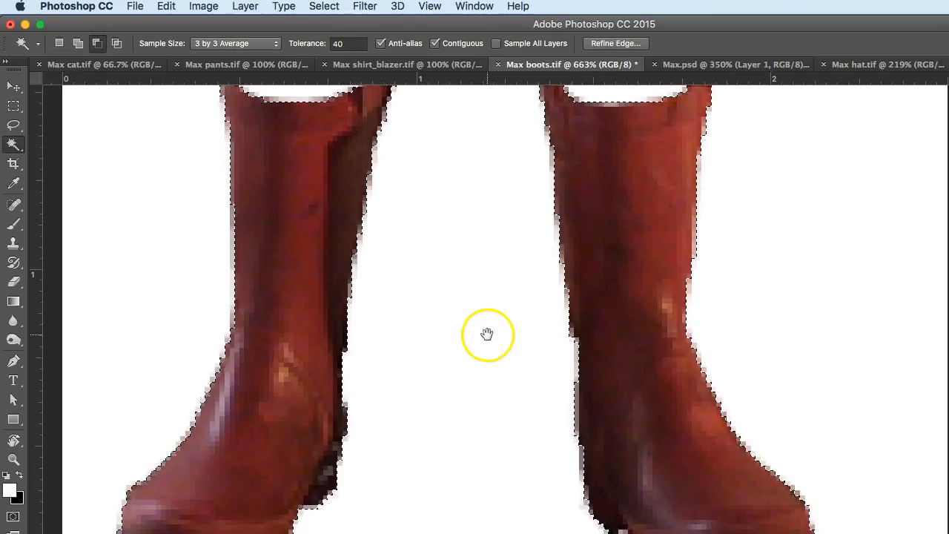
{"action": "left_click_drag", "start_coordinate": [487, 354], "coordinate": [481, 526]}
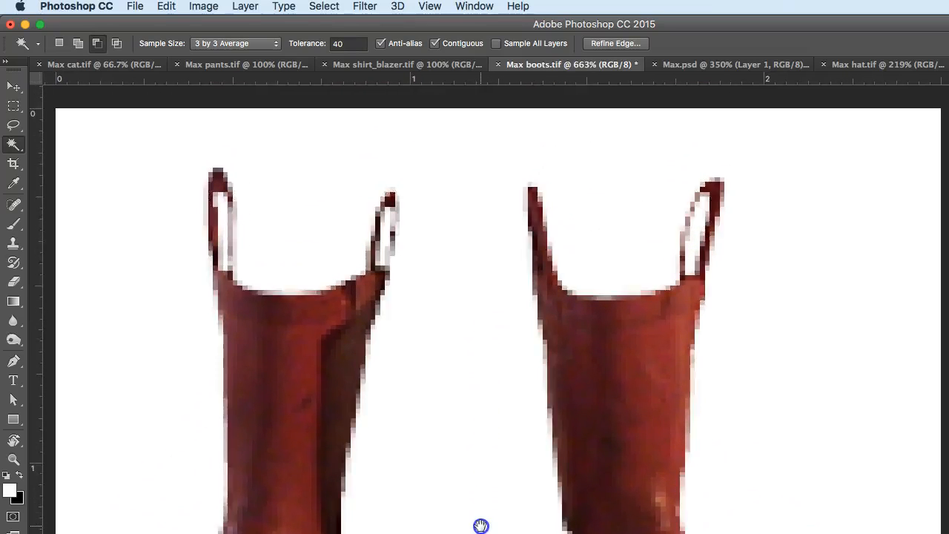
{"action": "left_click", "coordinate": [240, 269]}
{"action": "scroll", "coordinate": [237, 267], "scroll_direction": "up", "scroll_amount": 2}
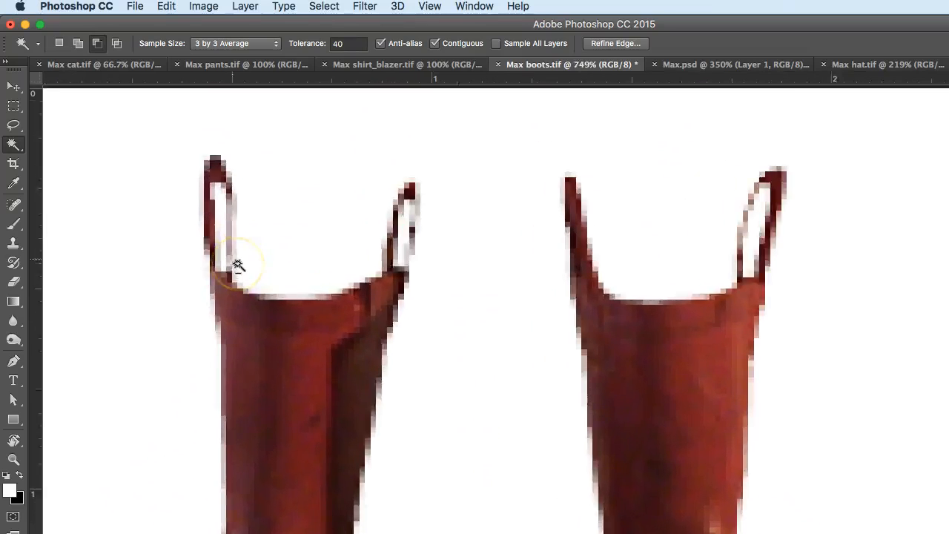
{"action": "scroll", "coordinate": [238, 265], "scroll_direction": "up", "scroll_amount": 1}
{"action": "left_click", "coordinate": [250, 218]}
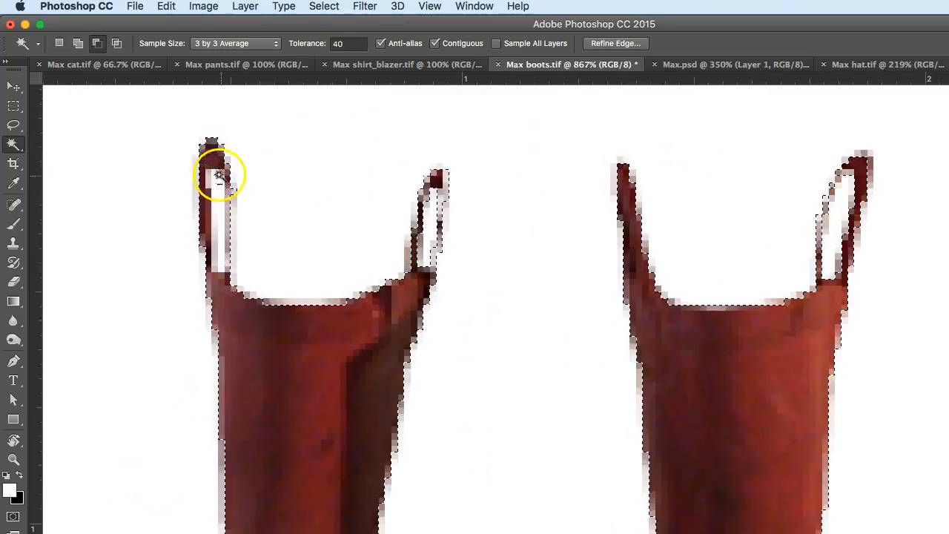
Step: Subtract the white gap inside the left boot's left pull loop from the selection with the Lasso tool
{"action": "left_click", "coordinate": [13, 126]}
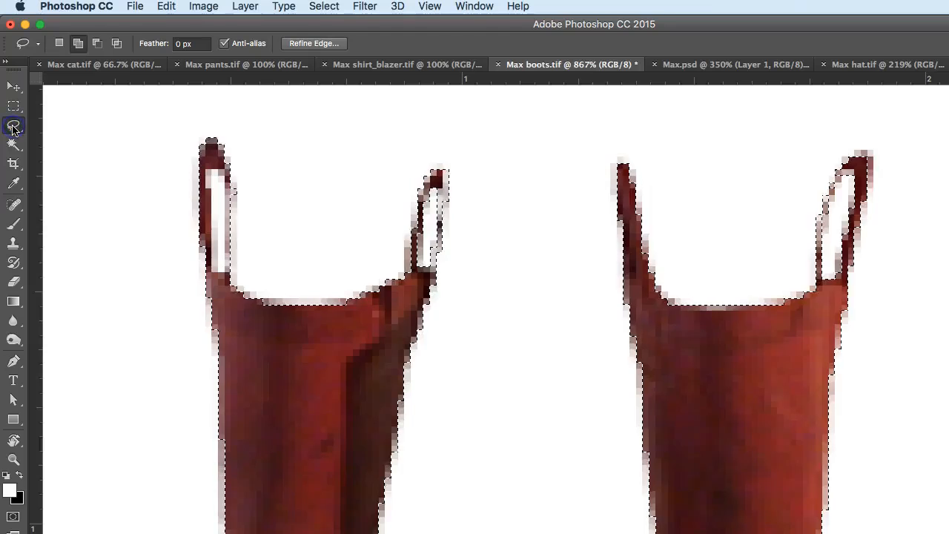
{"action": "mouse_move", "coordinate": [272, 212]}
{"action": "left_mouse_down"}
{"action": "mouse_move", "coordinate": [239, 195]}
{"action": "mouse_move", "coordinate": [219, 207]}
{"action": "left_mouse_up"}
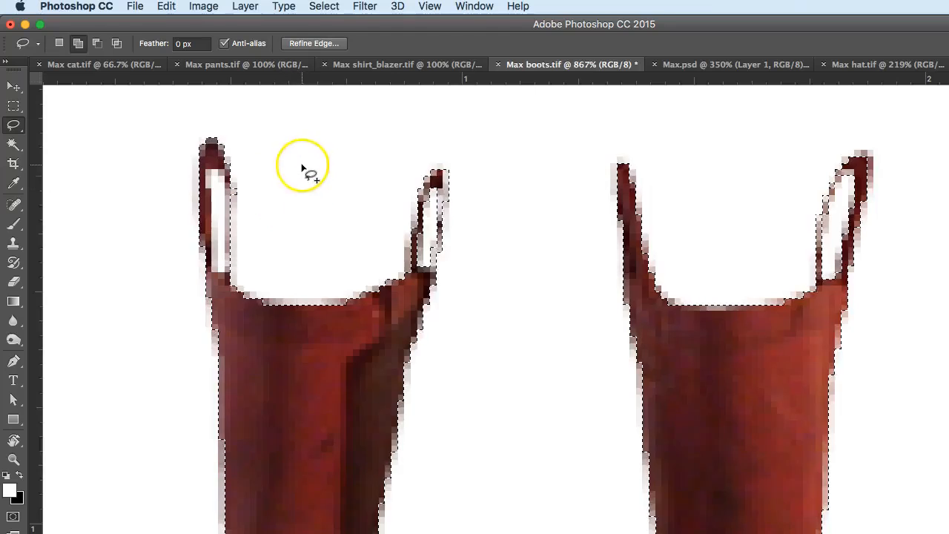
{"action": "left_click", "coordinate": [232, 183]}
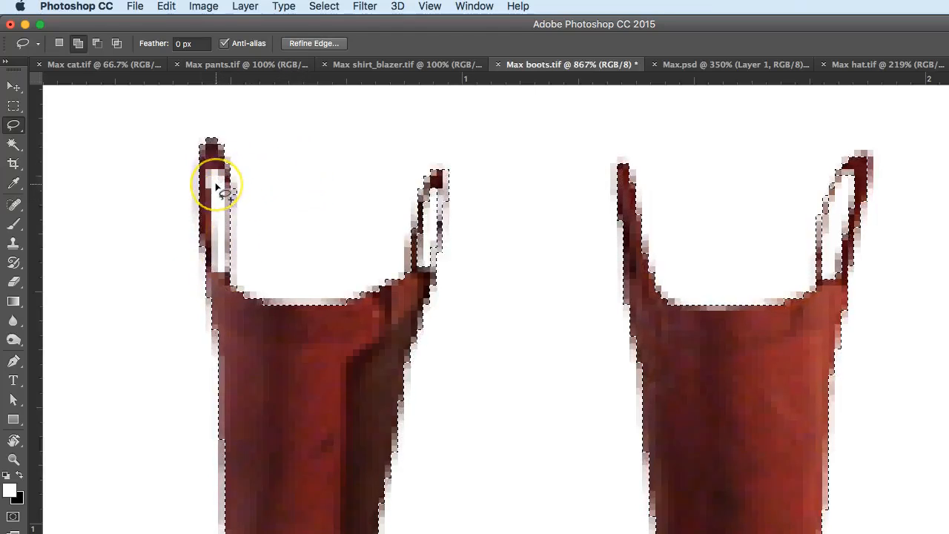
{"action": "key", "text": "alt"}
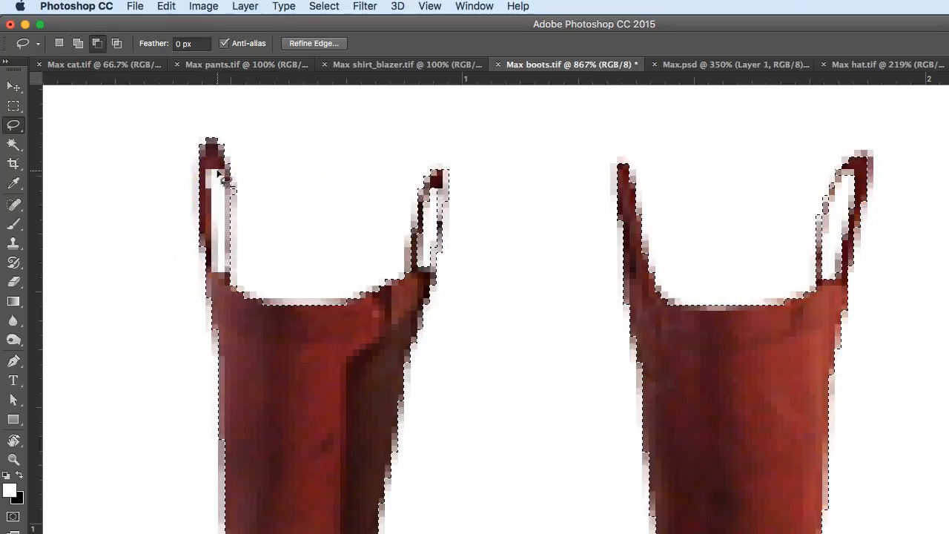
{"action": "left_click", "coordinate": [99, 46]}
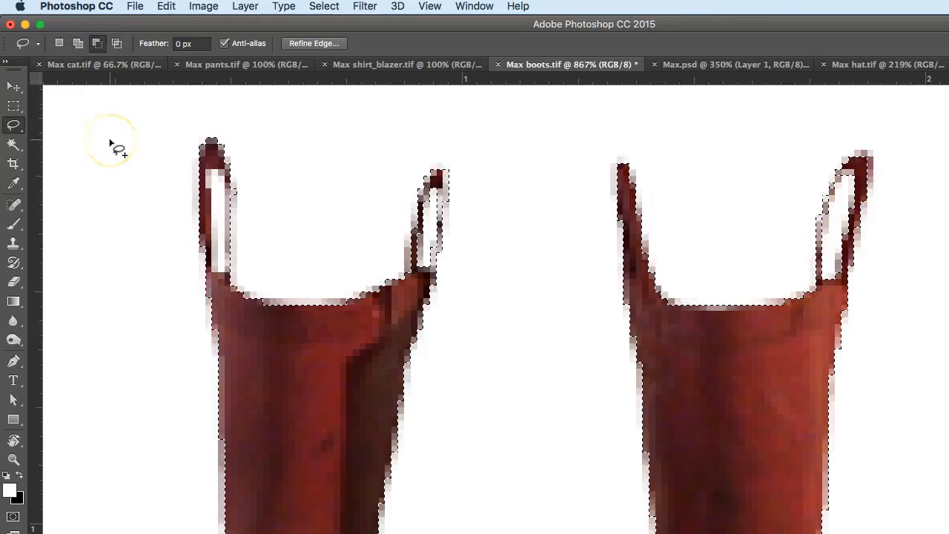
{"action": "key", "text": "shift"}
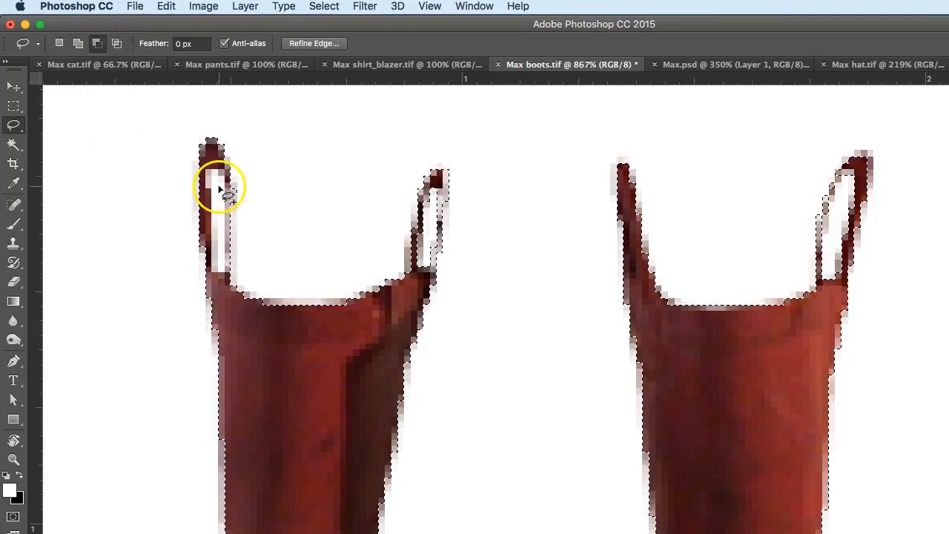
{"action": "left_click_drag", "start_coordinate": [210, 171], "coordinate": [210, 172]}
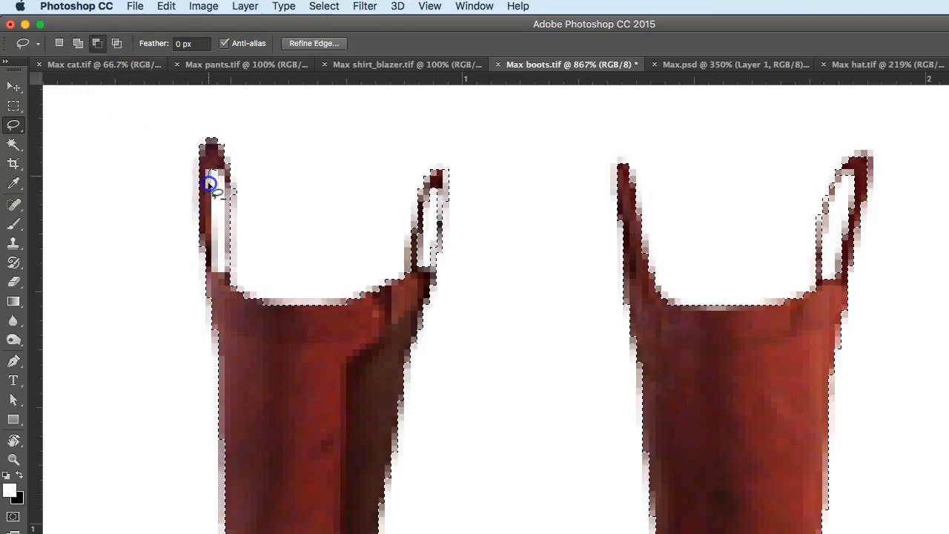
{"action": "left_click_drag", "start_coordinate": [213, 235], "coordinate": [219, 270]}
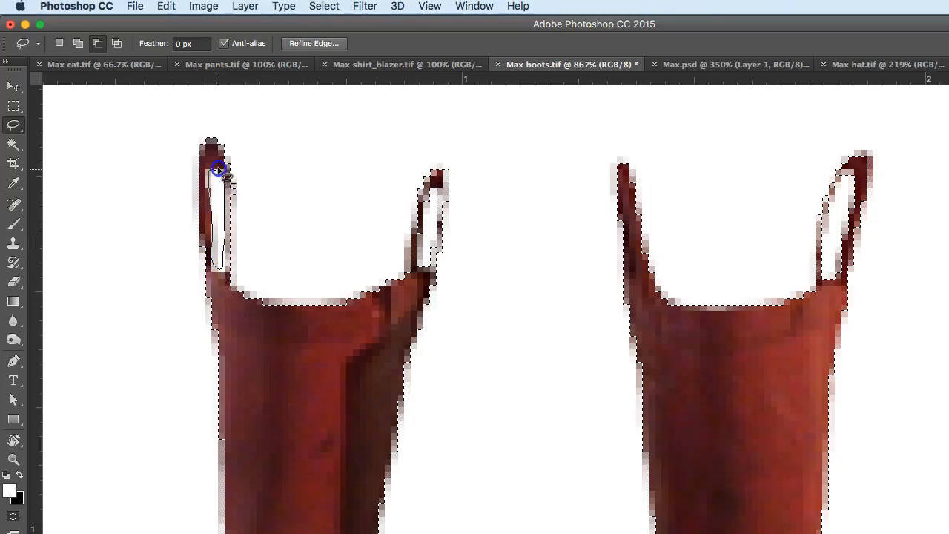
{"action": "left_click_drag", "start_coordinate": [213, 172], "coordinate": [213, 171]}
{"action": "key", "text": "alt"}
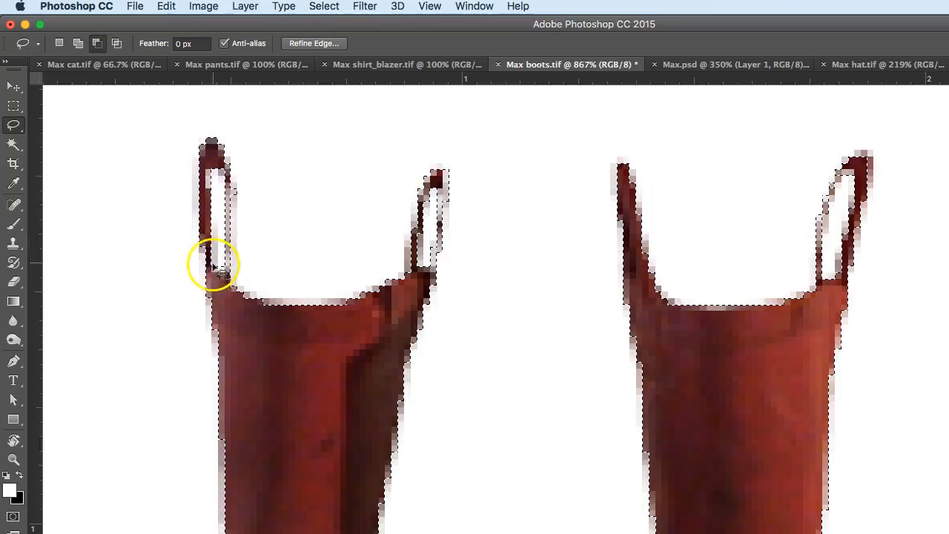
Step: Trim the stray pixels along the edges of the left boot's left pull loop from the selection
{"action": "key", "text": "shift"}
{"action": "left_click_drag", "start_coordinate": [216, 303], "coordinate": [226, 261]}
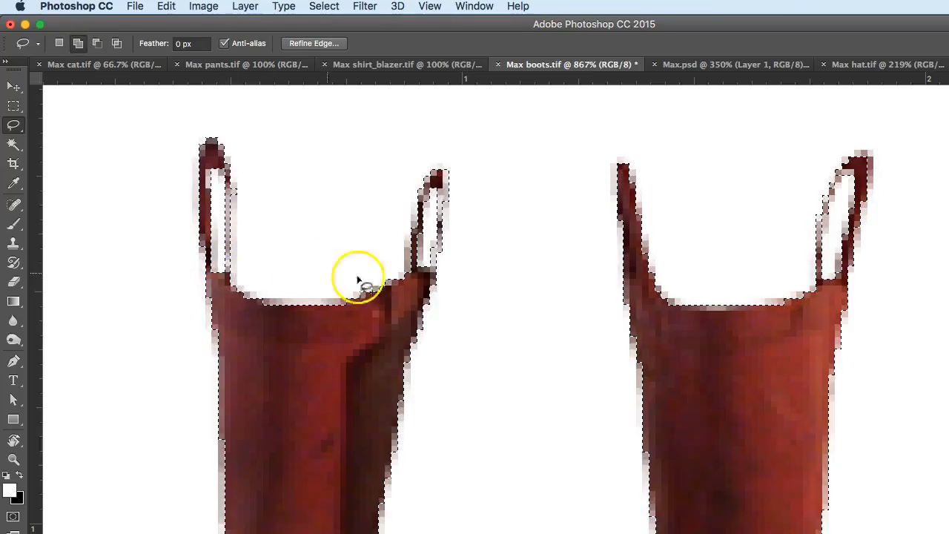
{"action": "left_click_drag", "start_coordinate": [439, 297], "coordinate": [436, 295]}
{"action": "key", "text": "alt"}
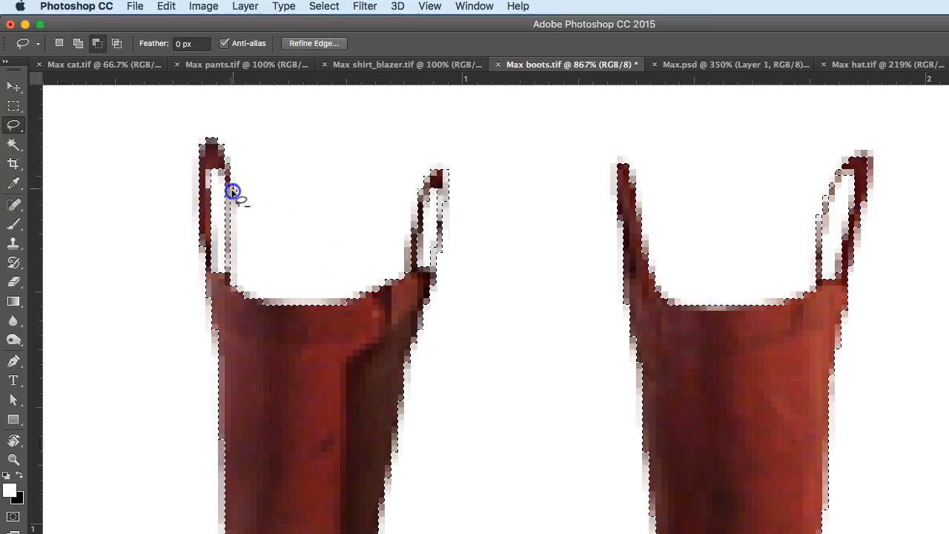
{"action": "mouse_move", "coordinate": [238, 188]}
{"action": "left_mouse_down"}
{"action": "mouse_move", "coordinate": [324, 201]}
{"action": "mouse_move", "coordinate": [273, 214]}
{"action": "mouse_move", "coordinate": [213, 173]}
{"action": "left_mouse_up"}
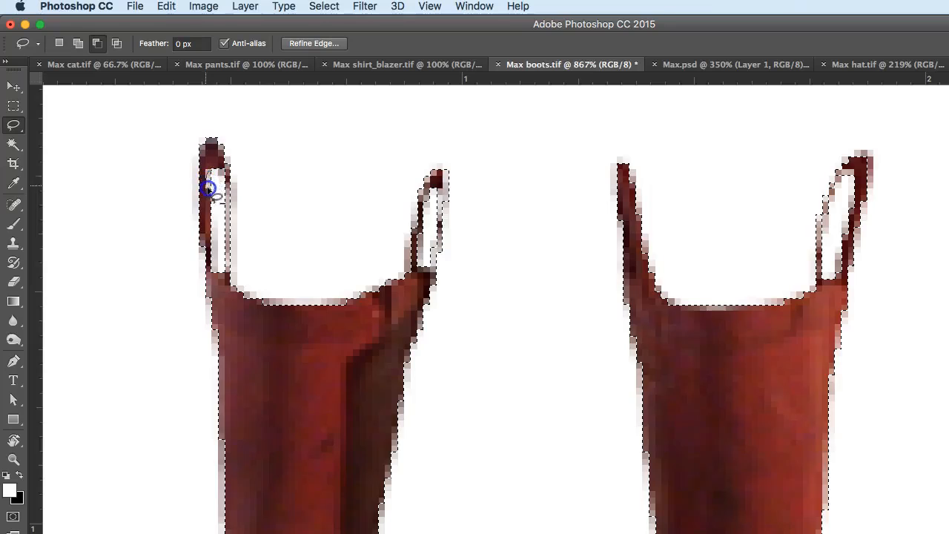
Step: Trim the stray pixels along the outer edge of the right boot's right pull loop from the selection
{"action": "key", "text": "shift"}
{"action": "left_click_drag", "start_coordinate": [704, 314], "coordinate": [704, 314]}
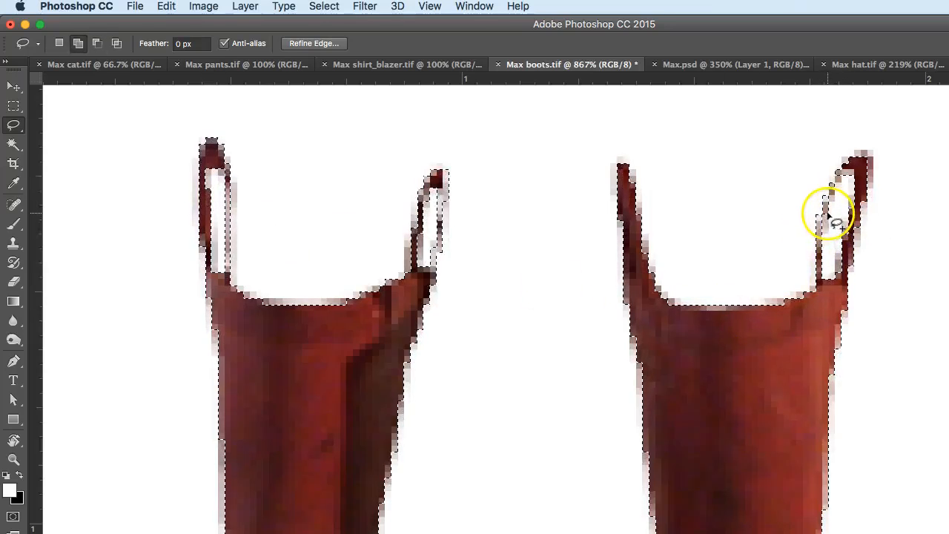
{"action": "key", "text": "alt"}
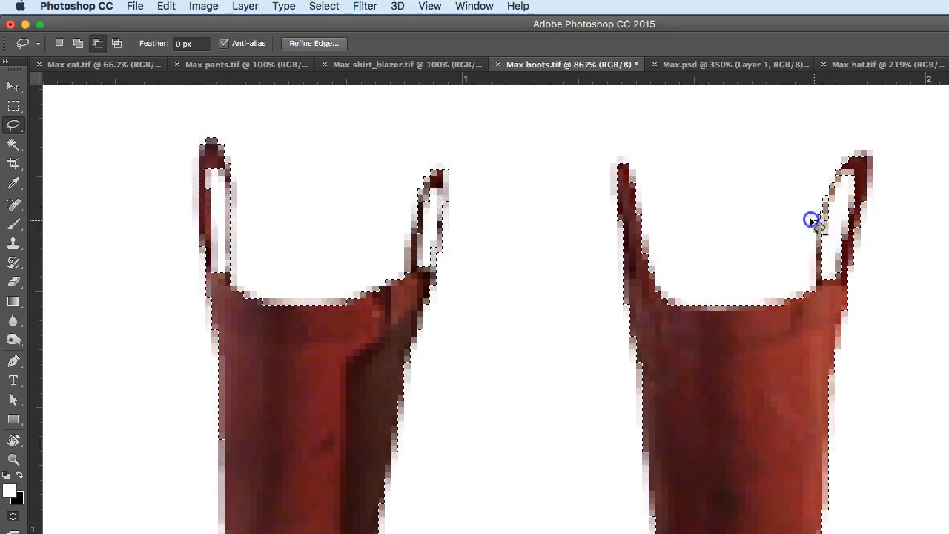
{"action": "key", "text": "shift"}
{"action": "mouse_move", "coordinate": [865, 291]}
{"action": "left_mouse_down"}
{"action": "mouse_move", "coordinate": [857, 258]}
{"action": "mouse_move", "coordinate": [794, 280]}
{"action": "left_mouse_up"}
{"action": "left_click_drag", "start_coordinate": [564, 313], "coordinate": [515, 315]}
Step: Copy the selected boots from Max boots.tif
{"action": "scroll", "coordinate": [515, 314], "scroll_direction": "down", "scroll_amount": 1}
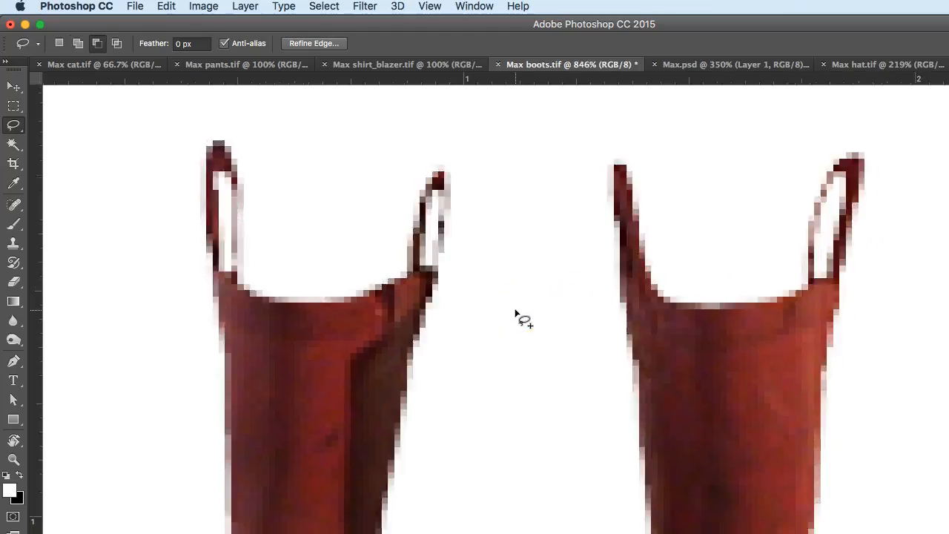
{"action": "scroll", "coordinate": [515, 314], "scroll_direction": "down", "scroll_amount": 5}
{"action": "key", "text": "shift"}
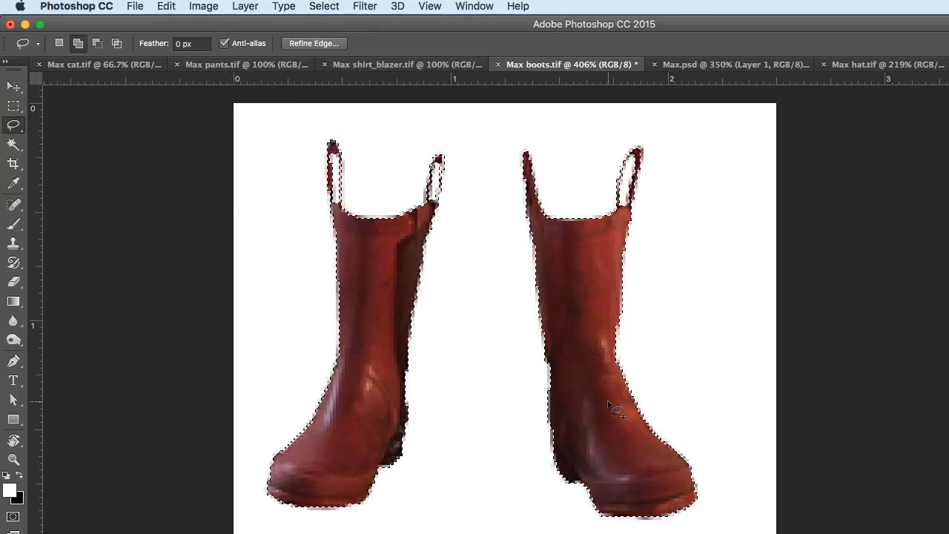
{"action": "left_click", "coordinate": [166, 5]}
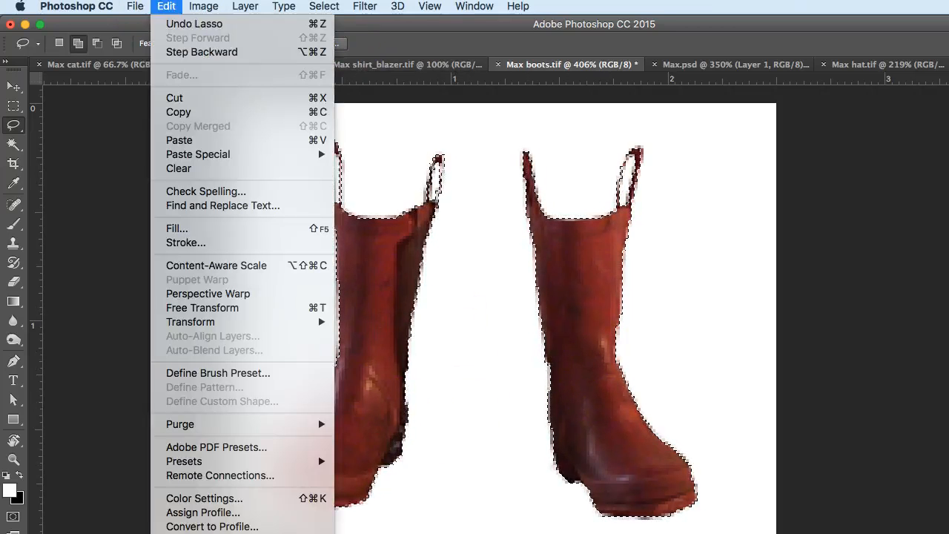
{"action": "left_click", "coordinate": [186, 112]}
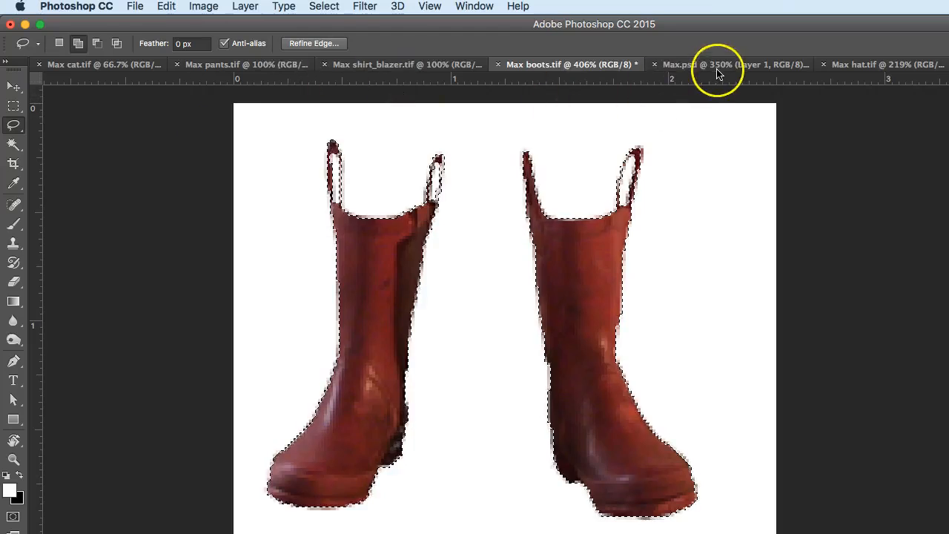
Step: Switch to Max.psd and paste the copied boots as a new layer
{"action": "left_click", "coordinate": [719, 67]}
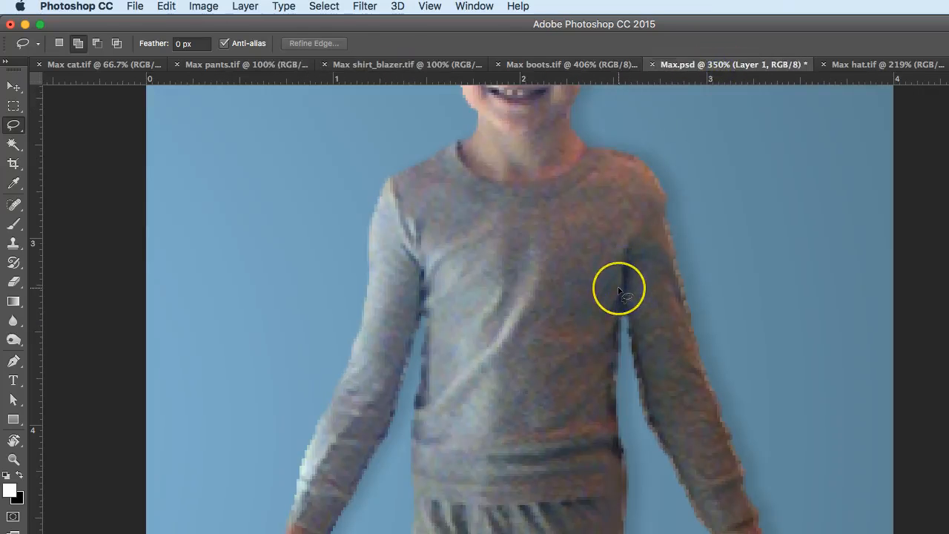
{"action": "key", "text": "super+0"}
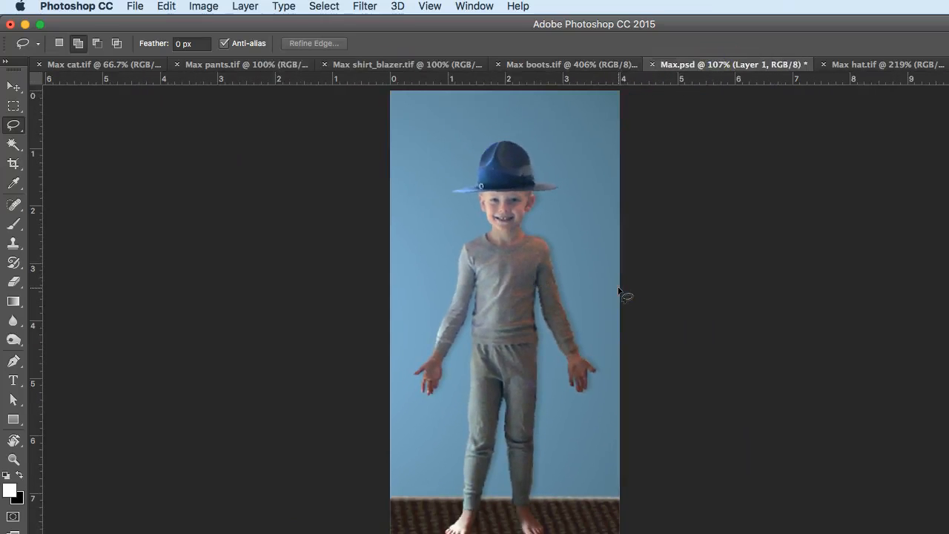
{"action": "key", "text": "super+v"}
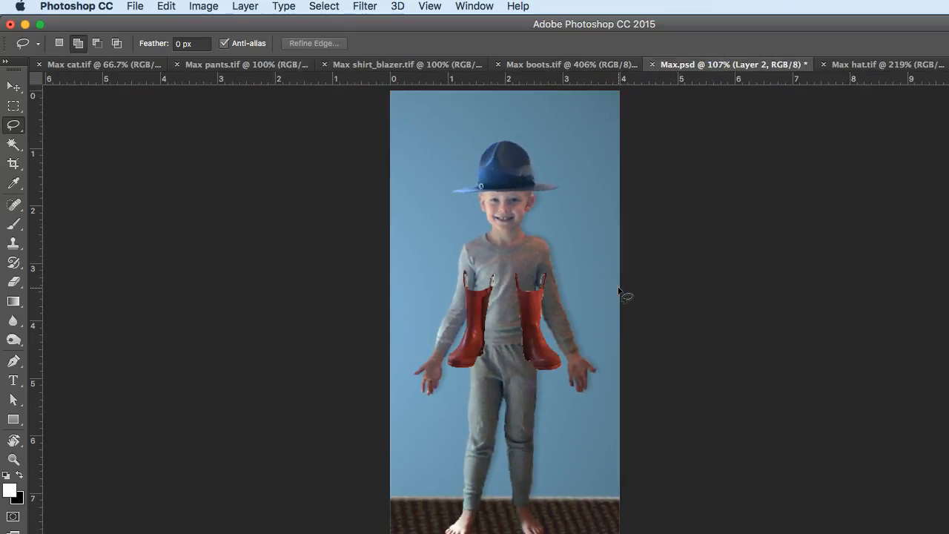
Step: Move the pasted boots down from the boy's torso and position them over his feet
{"action": "left_click", "coordinate": [13, 86]}
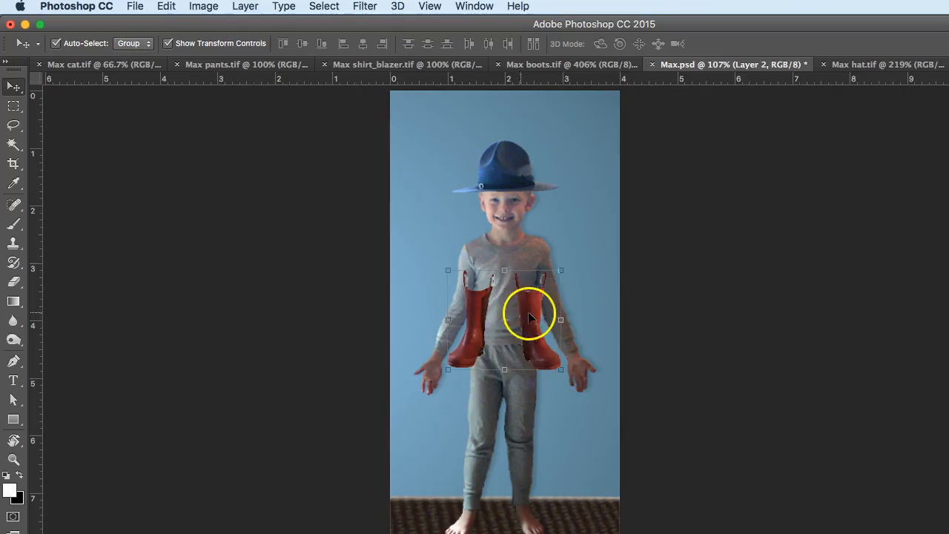
{"action": "left_click_drag", "start_coordinate": [539, 322], "coordinate": [538, 491]}
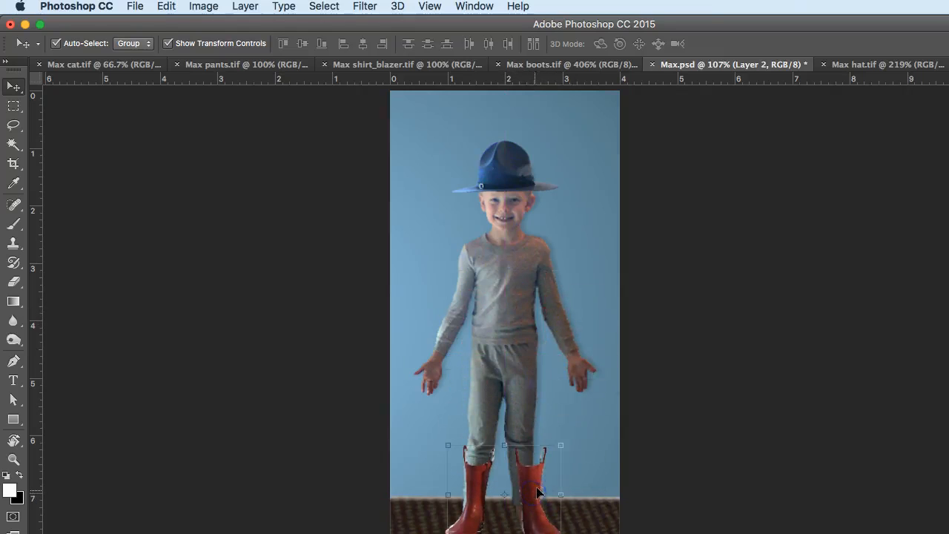
{"action": "scroll", "coordinate": [560, 476], "scroll_direction": "up", "scroll_amount": 5}
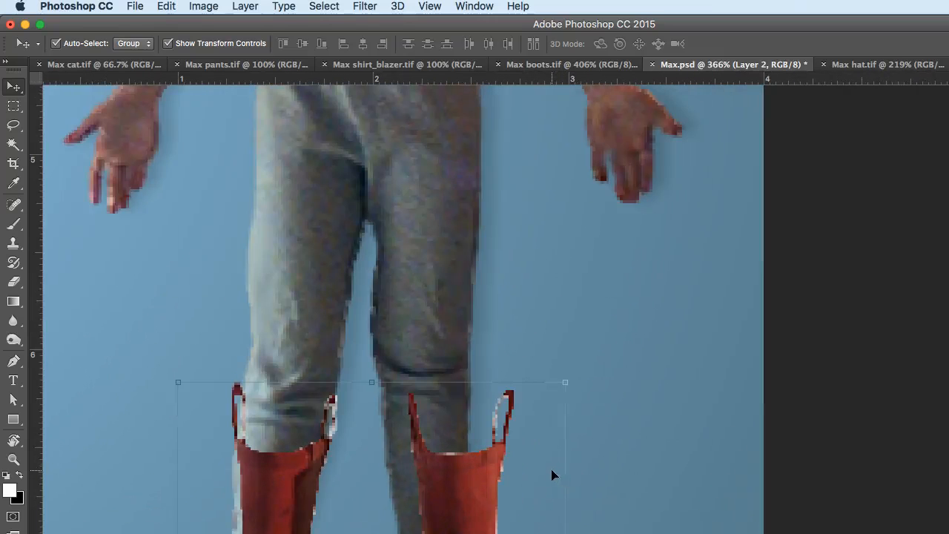
{"action": "left_click_drag", "start_coordinate": [553, 476], "coordinate": [716, 254]}
{"action": "left_click_drag", "start_coordinate": [562, 350], "coordinate": [530, 340]}
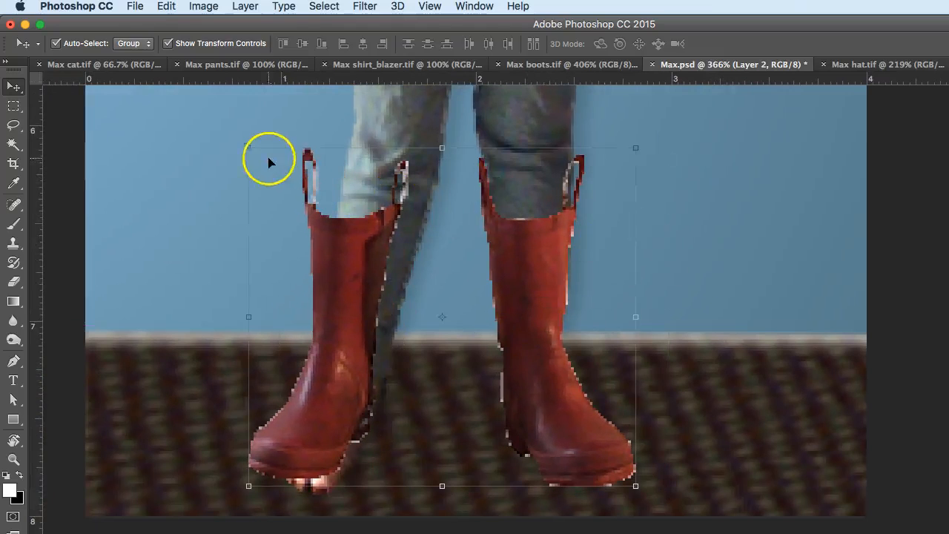
Step: Scale the boots to about 95.8% width and 96% height, and reposition them over the boy's feet
{"action": "left_click_drag", "start_coordinate": [248, 146], "coordinate": [263, 161]}
{"action": "left_click_drag", "start_coordinate": [340, 259], "coordinate": [350, 273]}
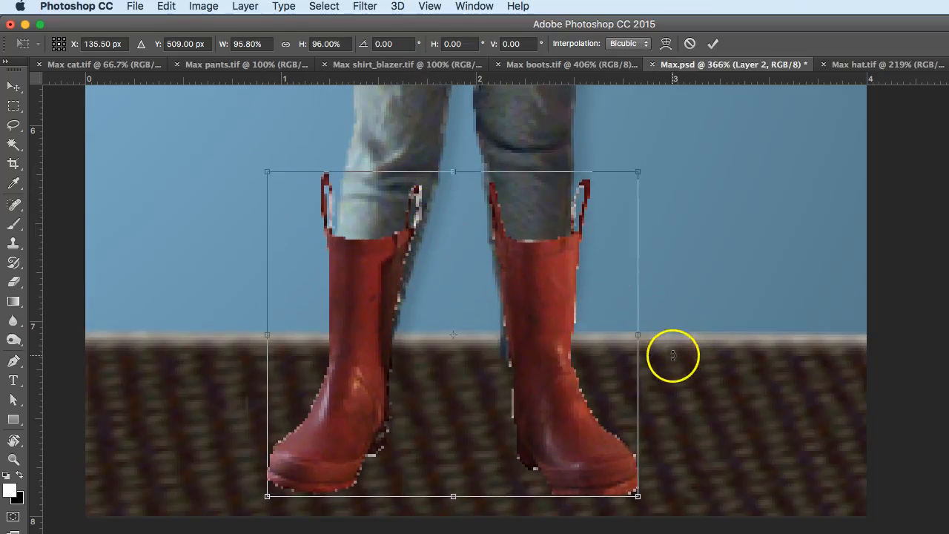
{"action": "left_click", "coordinate": [713, 43]}
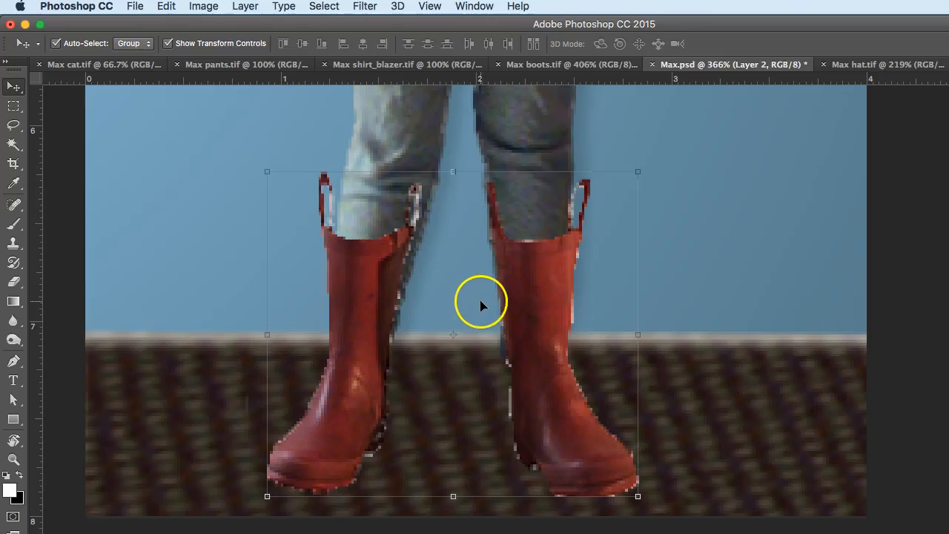
Step: Set the Rectangular Marquee tool to make a new selection and outline the left boot with it
{"action": "left_click", "coordinate": [12, 108]}
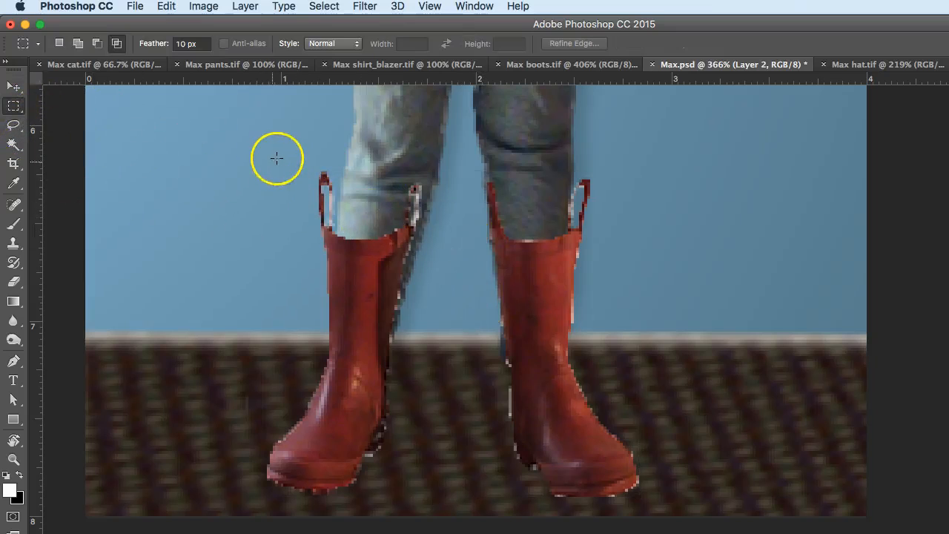
{"action": "left_click", "coordinate": [77, 43]}
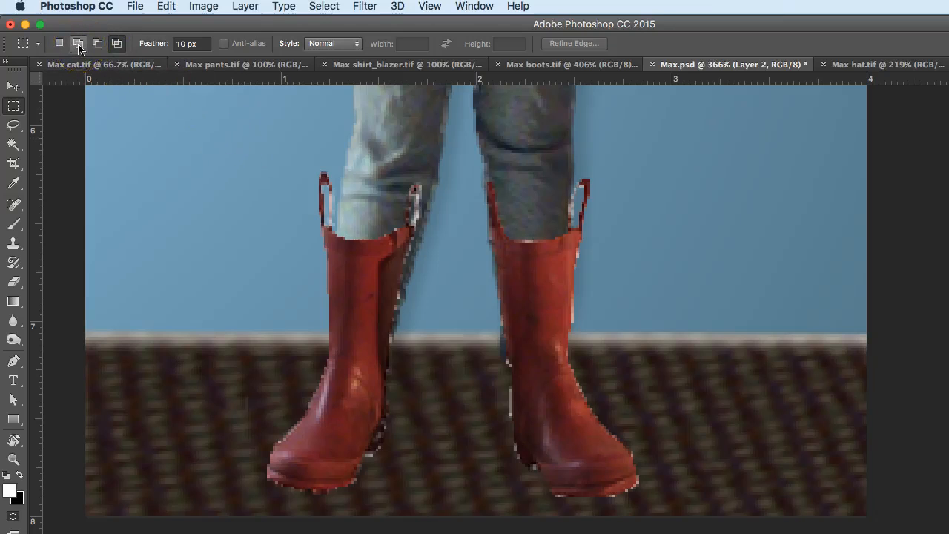
{"action": "left_click", "coordinate": [60, 44]}
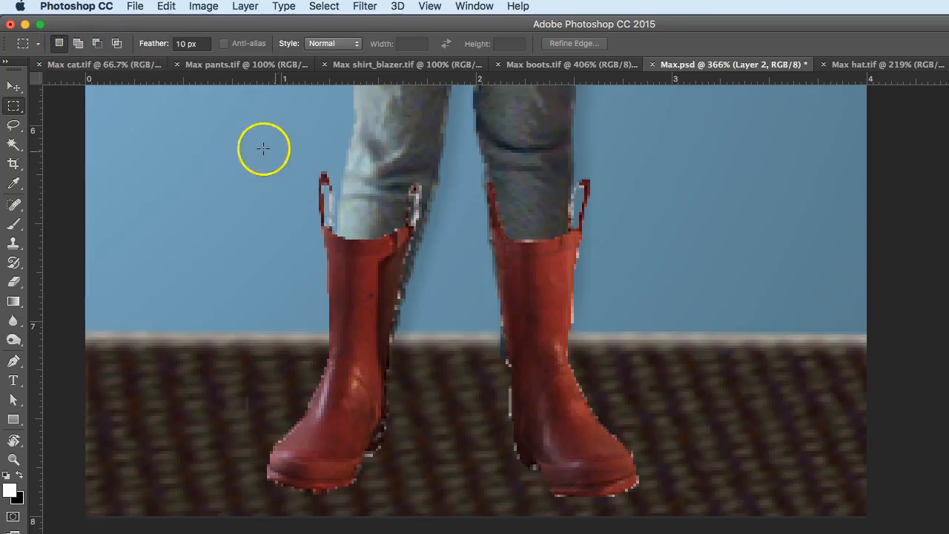
{"action": "left_click_drag", "start_coordinate": [244, 144], "coordinate": [463, 508]}
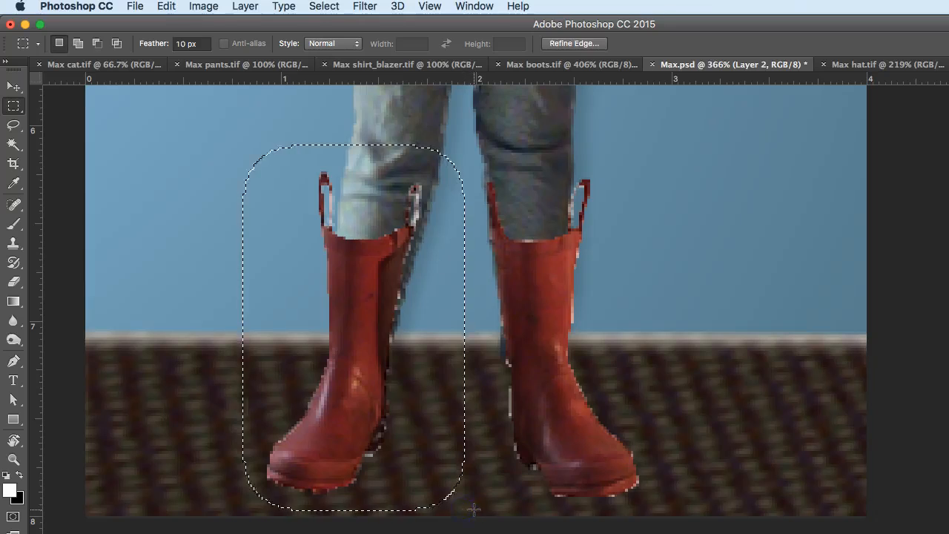
Step: Rename the boots layer as Boot 1 and the hat layer as Hat
{"action": "key", "text": "F7"}
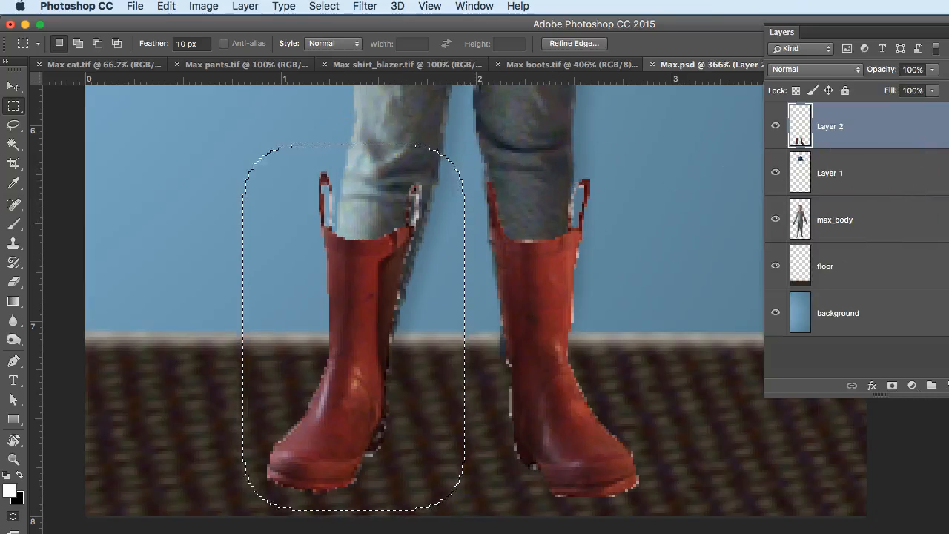
{"action": "double_click", "coordinate": [826, 126]}
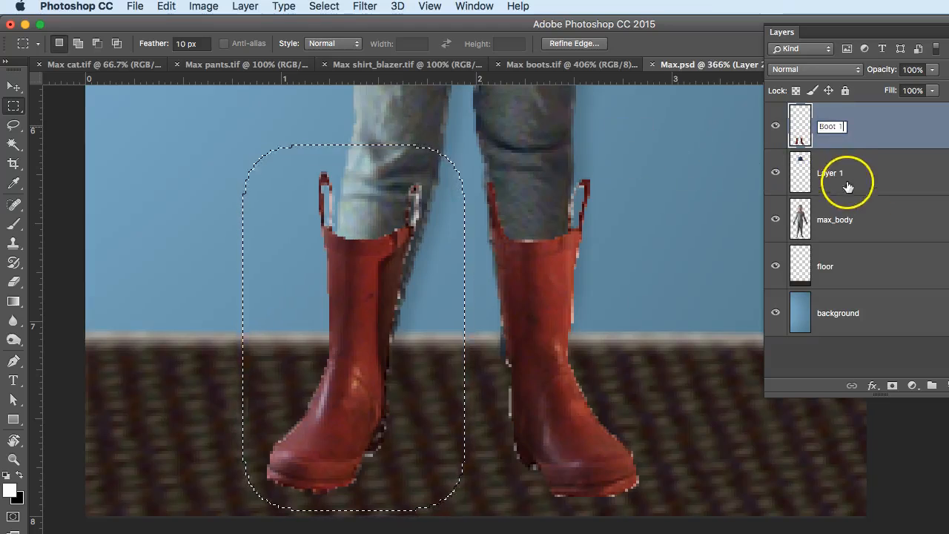
{"action": "double_click", "coordinate": [832, 172]}
{"action": "type", "text": "Hat"}
{"action": "left_click", "coordinate": [848, 220]}
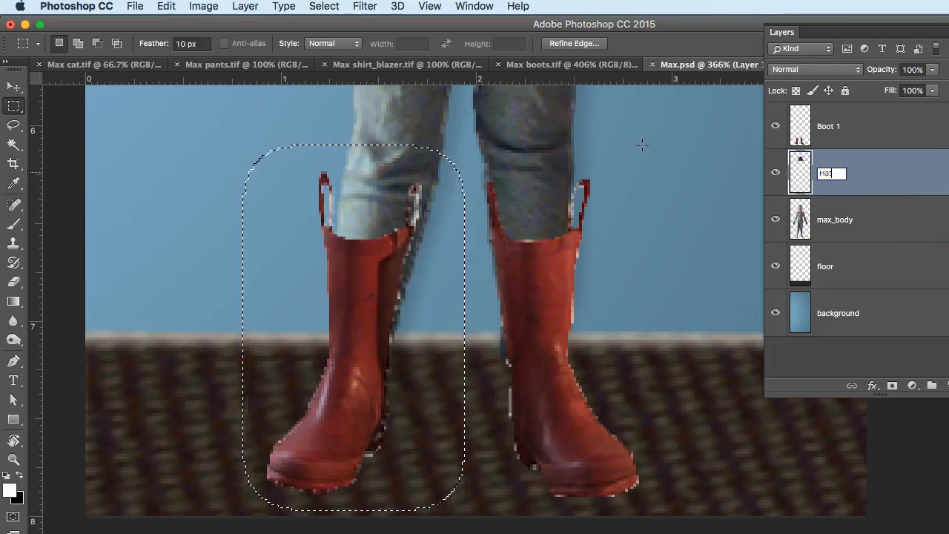
Step: Set the marquee feather to 0 px and clear the feathered selection around the left boot
{"action": "left_click", "coordinate": [185, 45]}
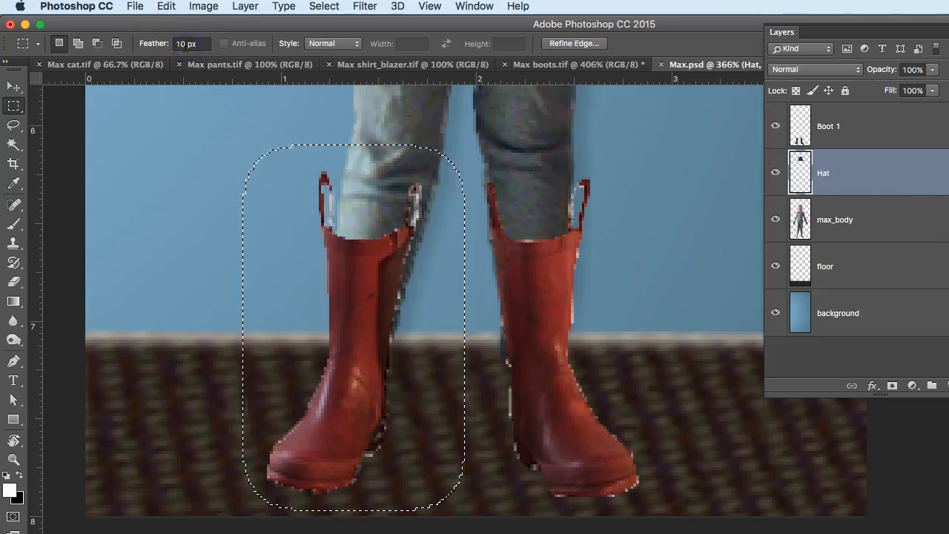
{"action": "left_click", "coordinate": [184, 45]}
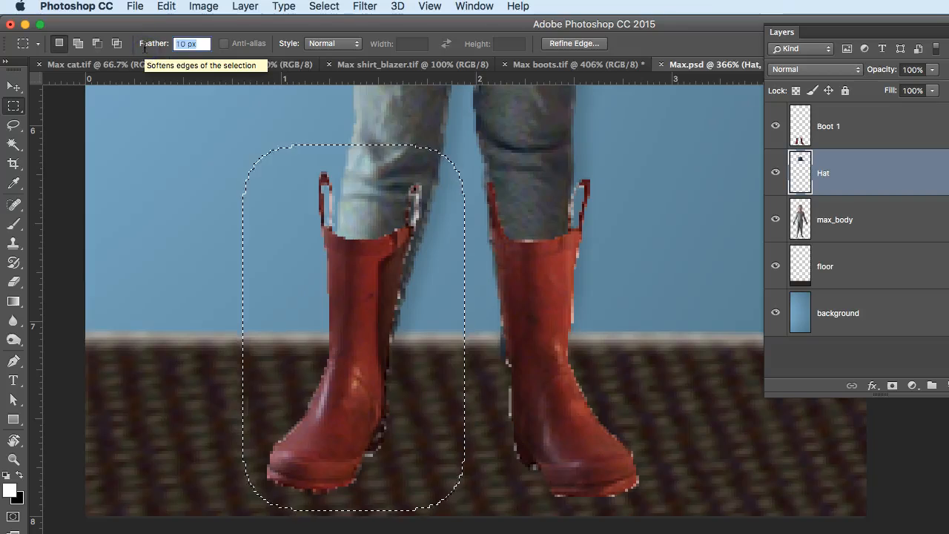
{"action": "left_click", "coordinate": [186, 102]}
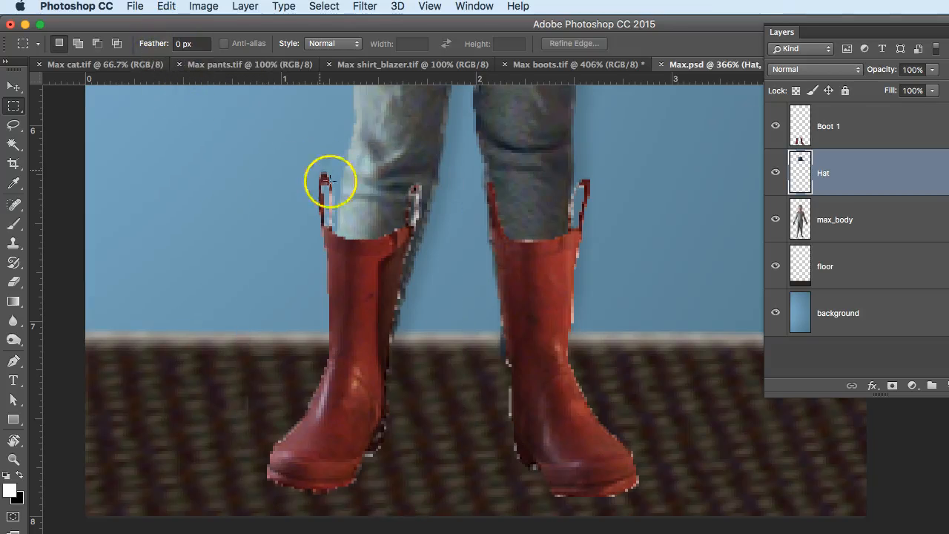
Step: Try to cut a marquee selection around the left boot with the Hat layer active, and deselect it
{"action": "left_click_drag", "start_coordinate": [235, 139], "coordinate": [450, 515]}
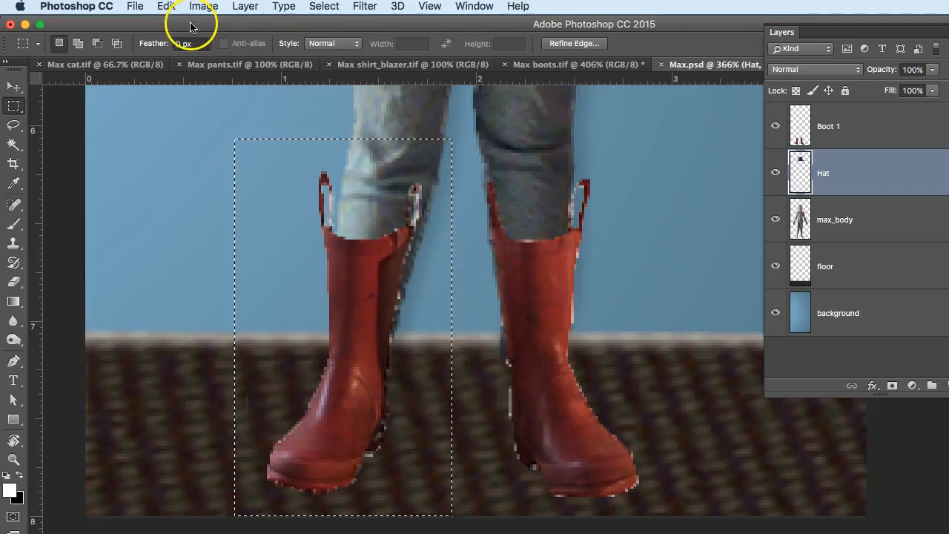
{"action": "left_click", "coordinate": [165, 6]}
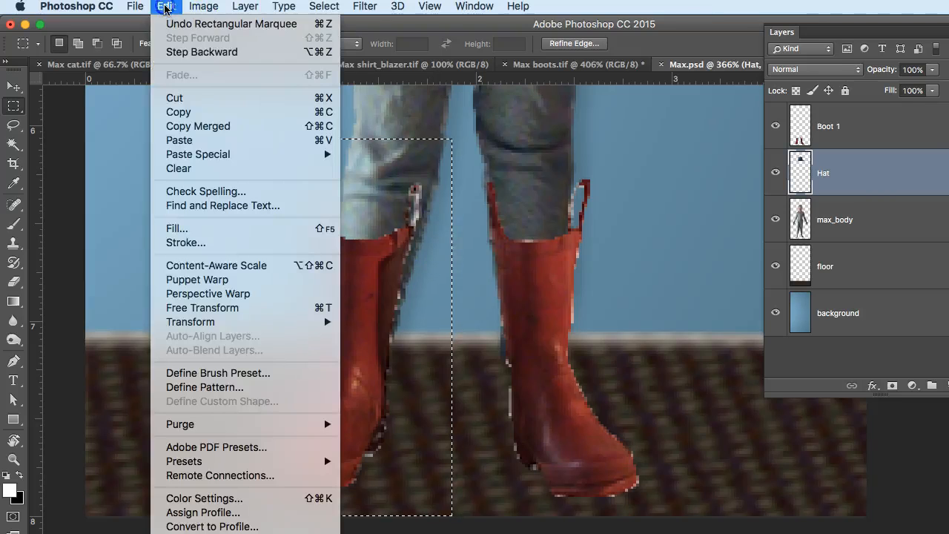
{"action": "left_click", "coordinate": [193, 101]}
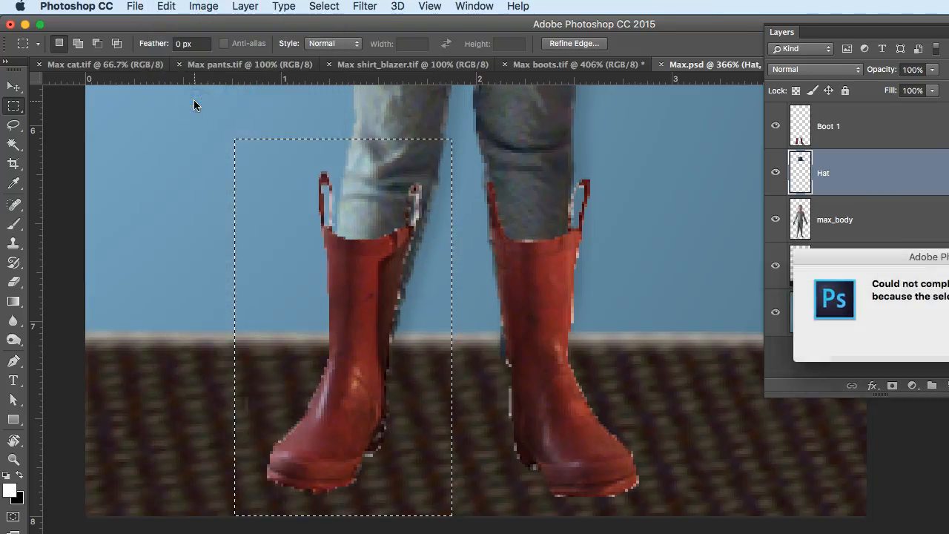
{"action": "key", "text": "Return"}
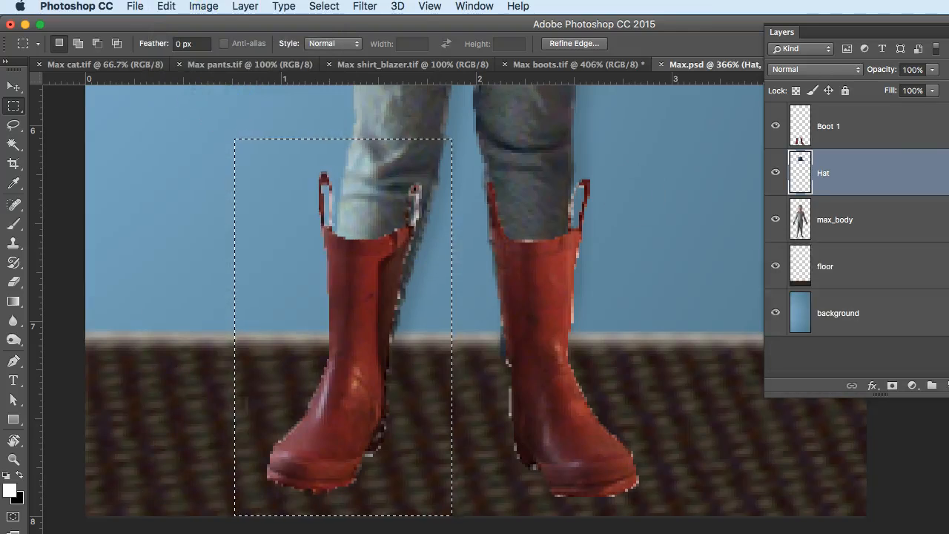
{"action": "left_click", "coordinate": [912, 490]}
{"action": "key", "text": "cmd+d"}
Step: Select the left boot on the Boot 1 layer with a rectangular marquee and cut it out
{"action": "left_click", "coordinate": [869, 136]}
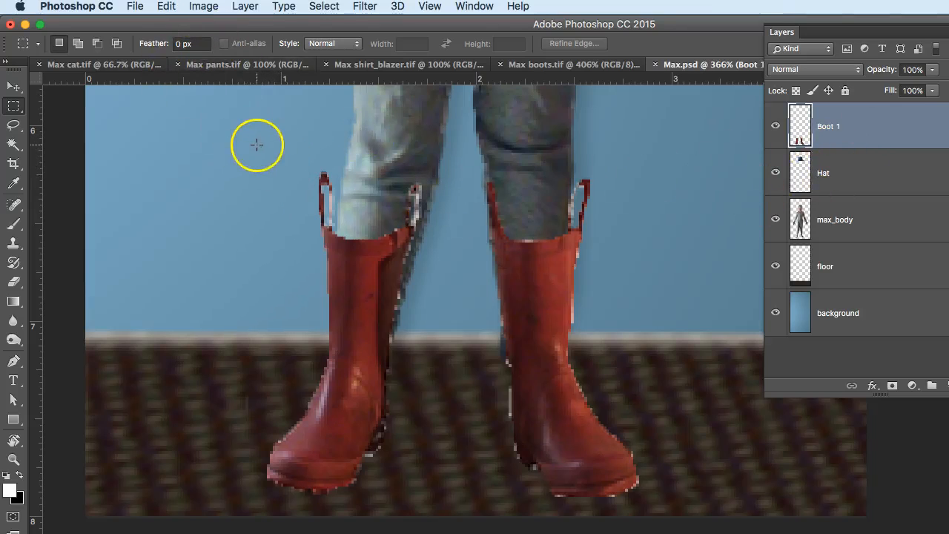
{"action": "left_click_drag", "start_coordinate": [244, 146], "coordinate": [223, 282]}
{"action": "left_click_drag", "start_coordinate": [370, 492], "coordinate": [438, 510]}
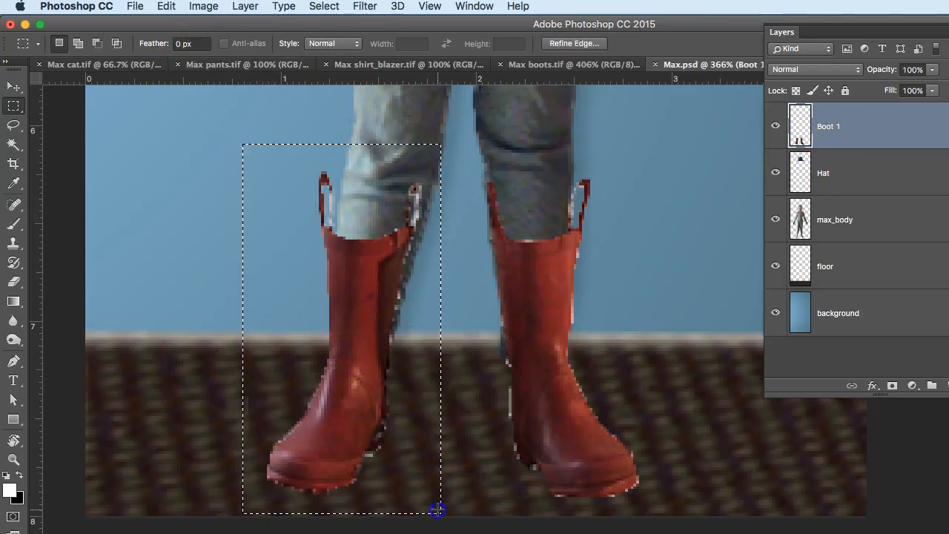
{"action": "left_click", "coordinate": [166, 6]}
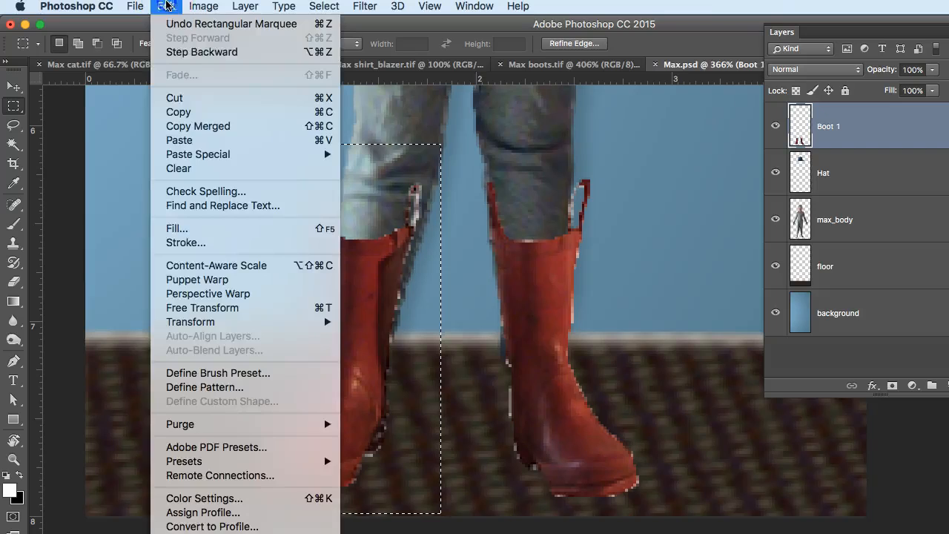
{"action": "left_click", "coordinate": [192, 96]}
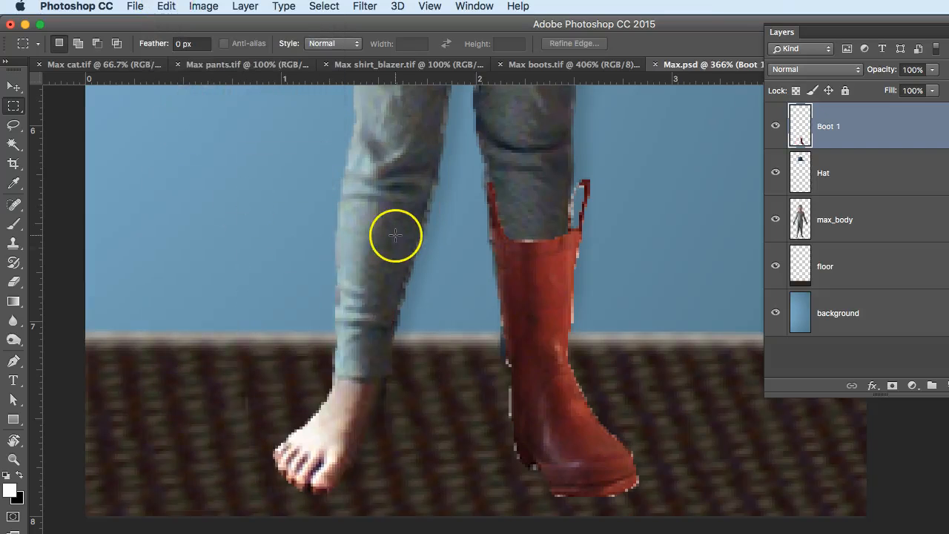
Step: Paste the cut boot onto its own layer and move it back over the bare left foot
{"action": "left_click", "coordinate": [166, 5]}
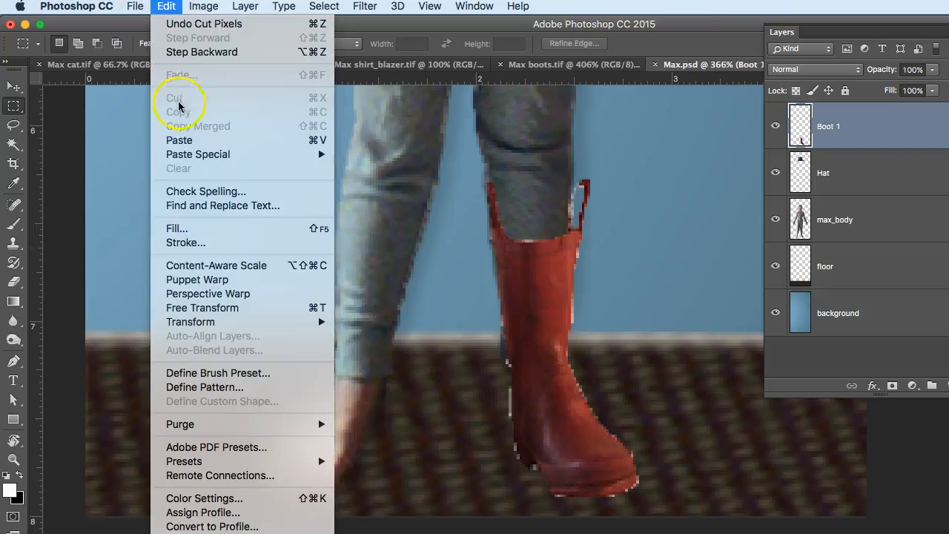
{"action": "left_click", "coordinate": [178, 140]}
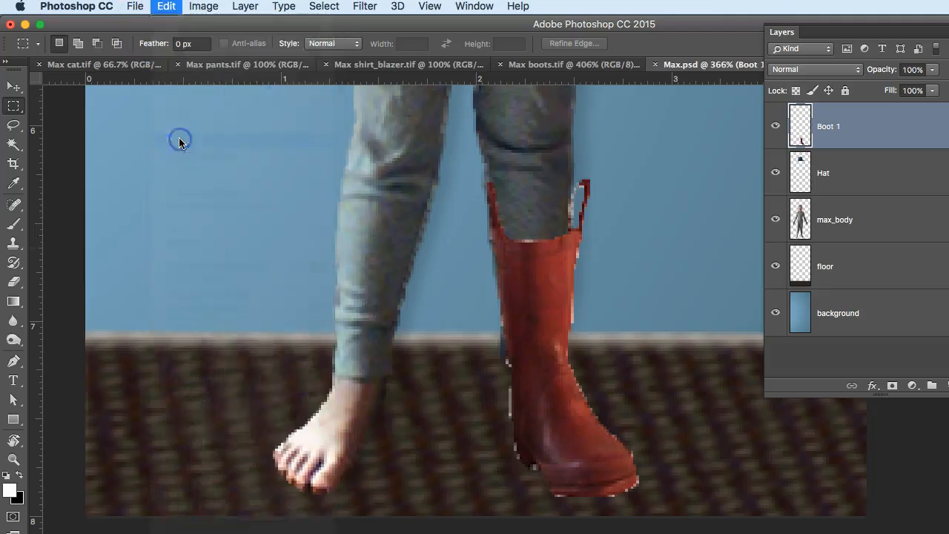
{"action": "left_click", "coordinate": [14, 89]}
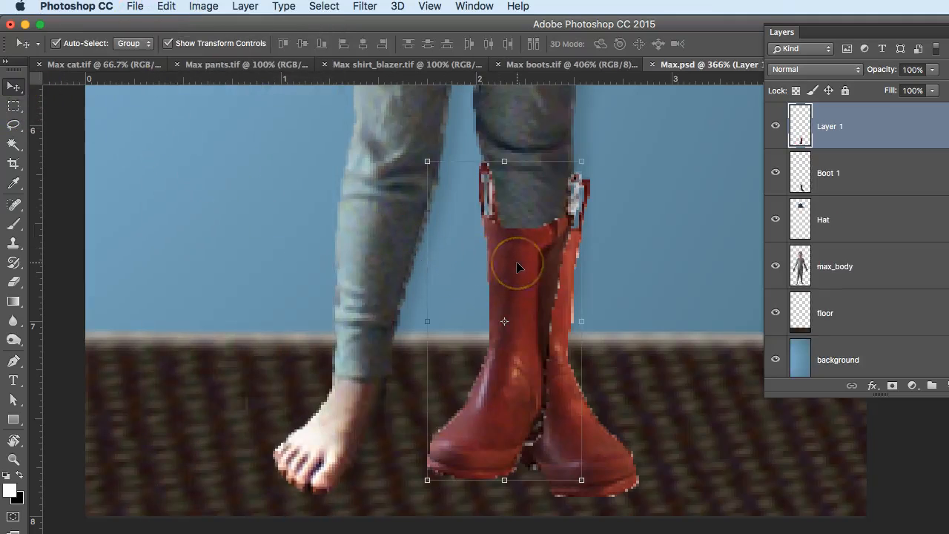
{"action": "left_click_drag", "start_coordinate": [517, 267], "coordinate": [355, 279]}
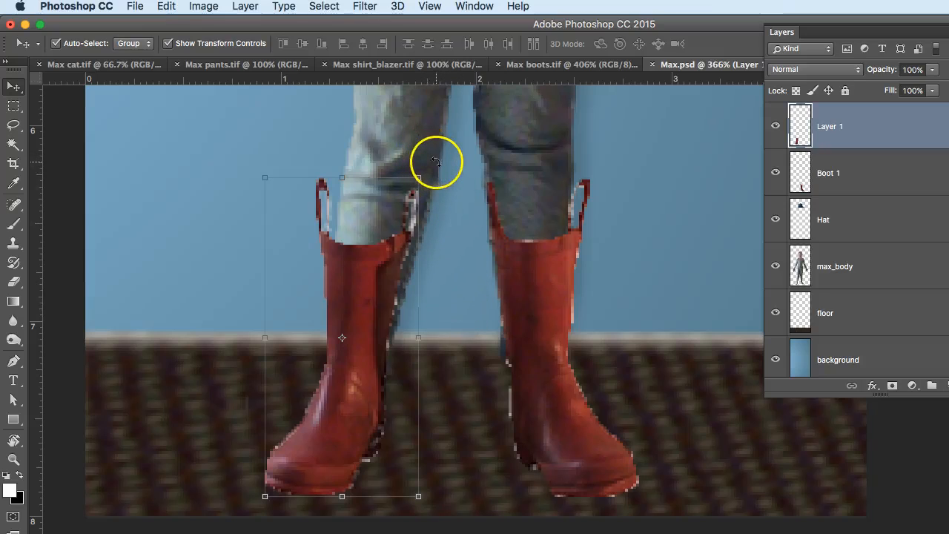
Step: Rotate the left boot about 3.27° clockwise and nudge it to line up with the leg
{"action": "left_click", "coordinate": [255, 167]}
{"action": "left_click_drag", "start_coordinate": [256, 168], "coordinate": [265, 163]}
{"action": "left_click_drag", "start_coordinate": [344, 285], "coordinate": [348, 287]}
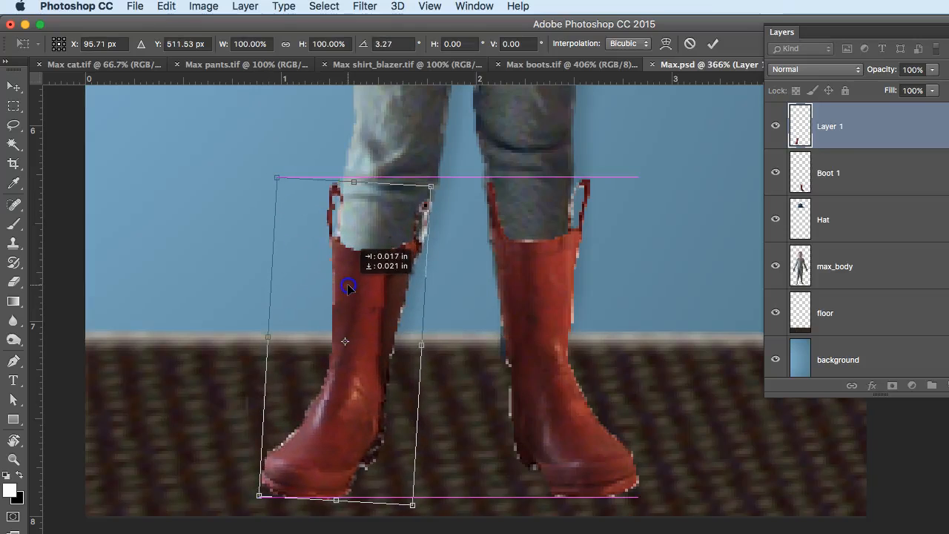
{"action": "left_click", "coordinate": [712, 46]}
Step: Rename the left boot's layer as Boot 2
{"action": "left_click", "coordinate": [829, 133]}
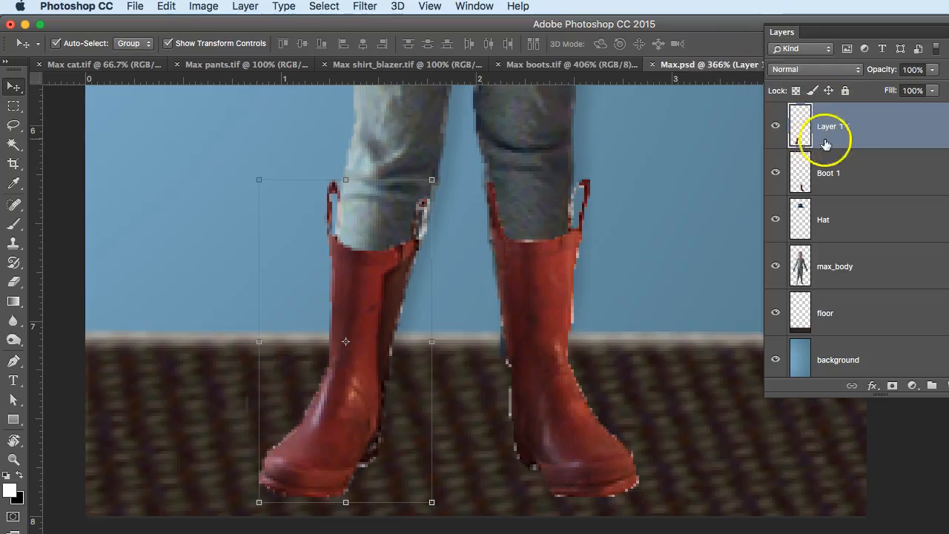
{"action": "double_click", "coordinate": [833, 126]}
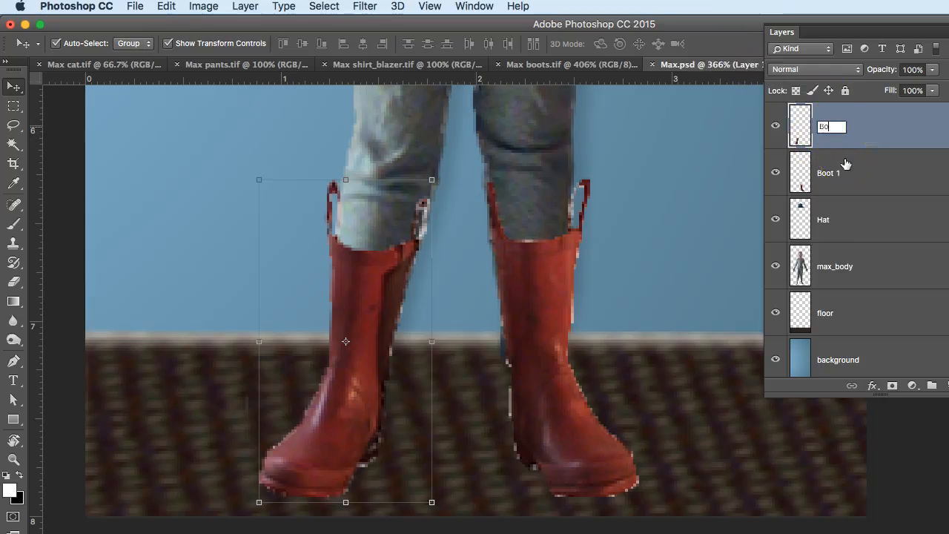
{"action": "left_click", "coordinate": [846, 162]}
{"action": "left_click", "coordinate": [655, 288]}
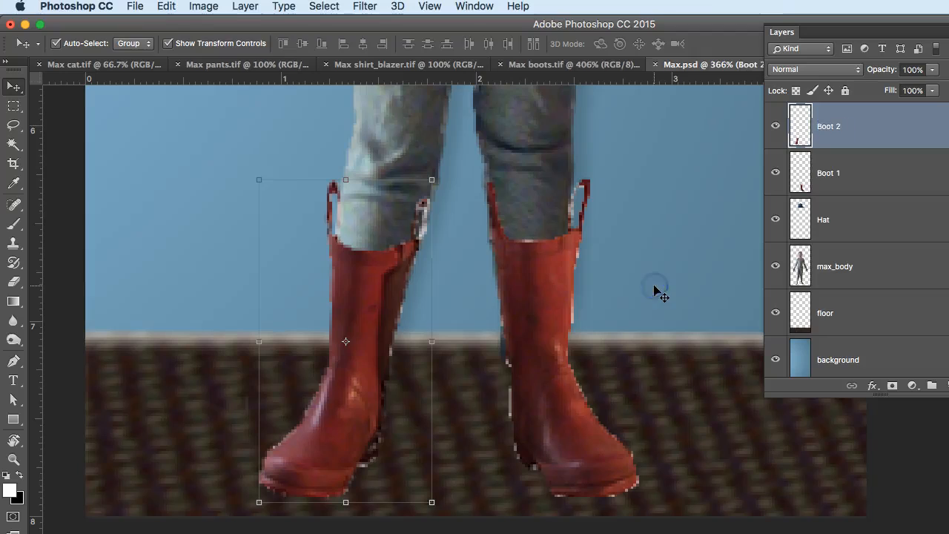